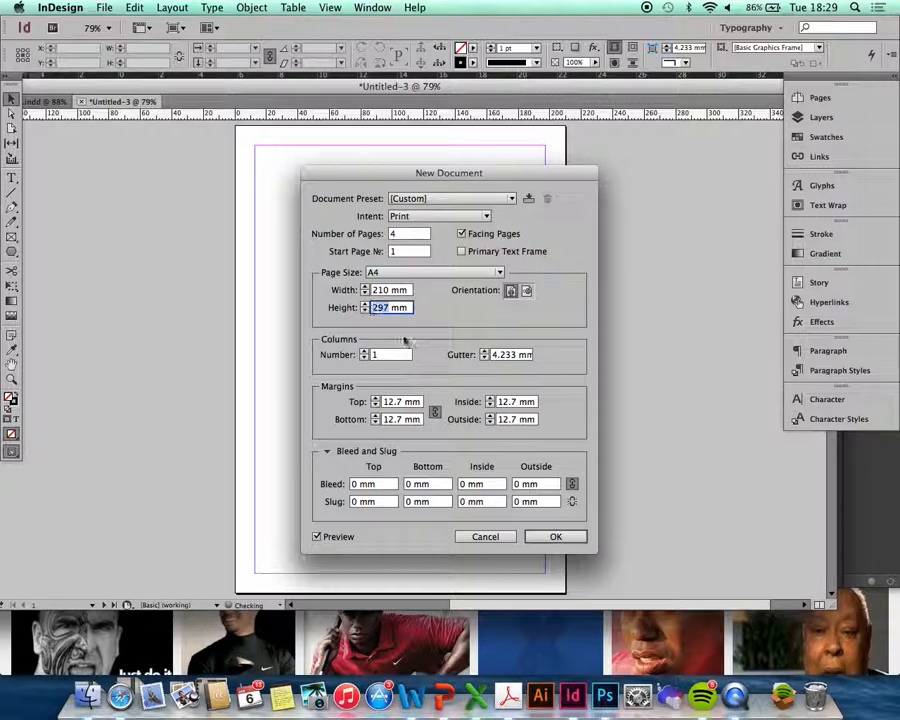
- Set the new document to 260 mm height and 4 columns, and begin setting the bleed
{"action": "type", "text": "2"}
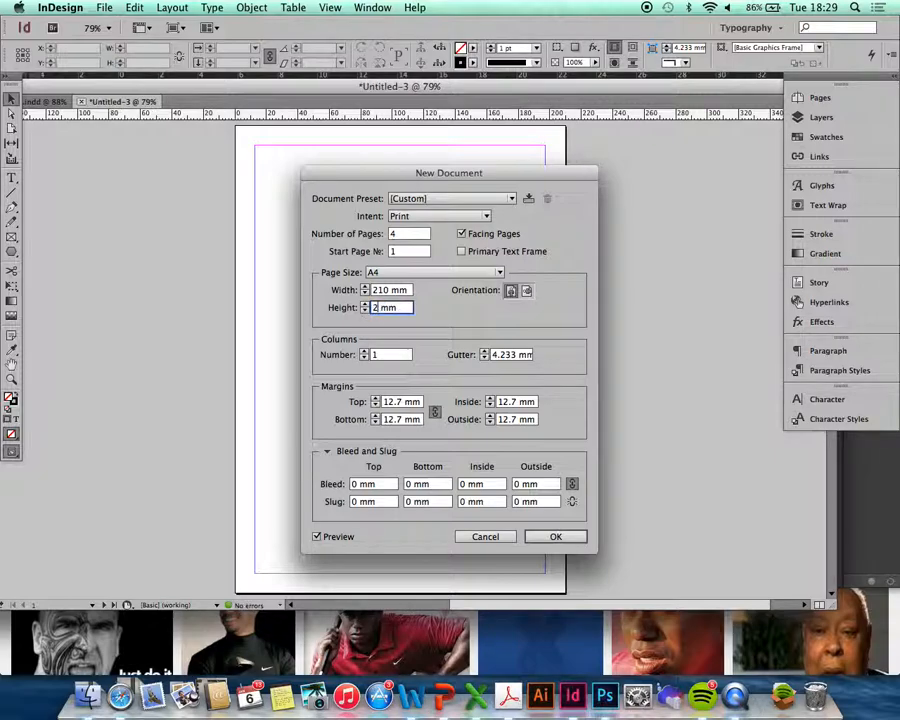
{"action": "left_click", "coordinate": [364, 351]}
{"action": "left_click", "coordinate": [364, 351]}
{"action": "left_click", "coordinate": [364, 351]}
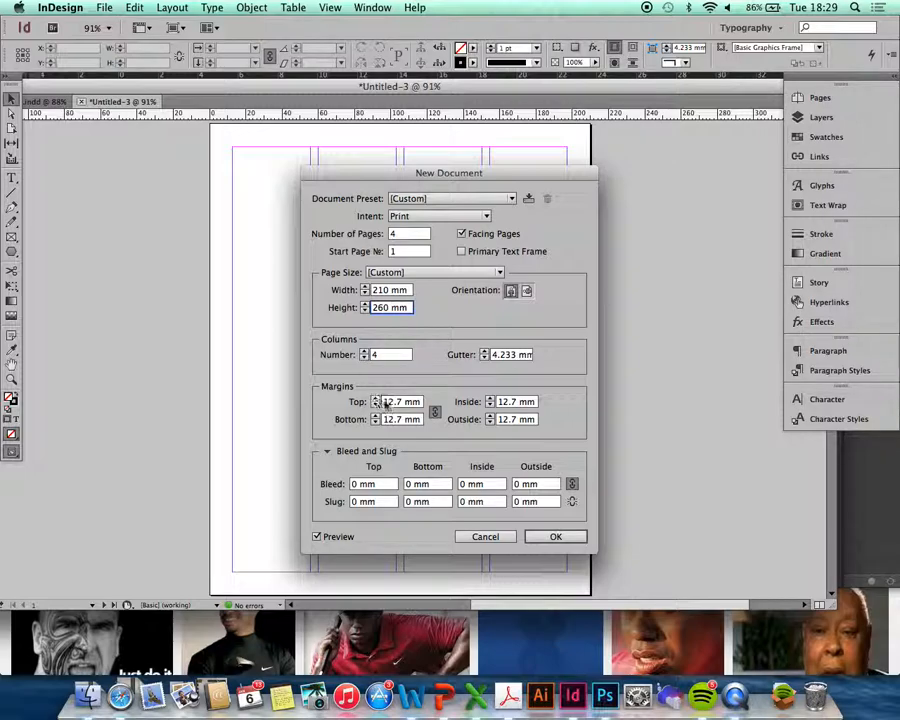
{"action": "left_click", "coordinate": [357, 485]}
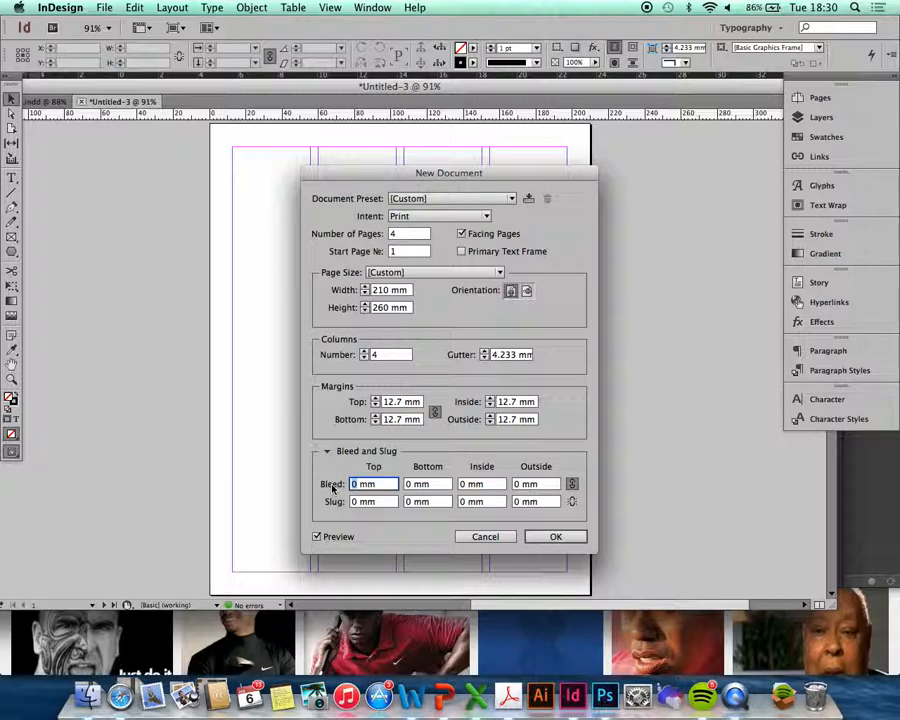
- Create the document with 3 mm bleed and display the pages 2–3 spread
{"action": "type", "text": "3"}
{"action": "left_click", "coordinate": [556, 536]}
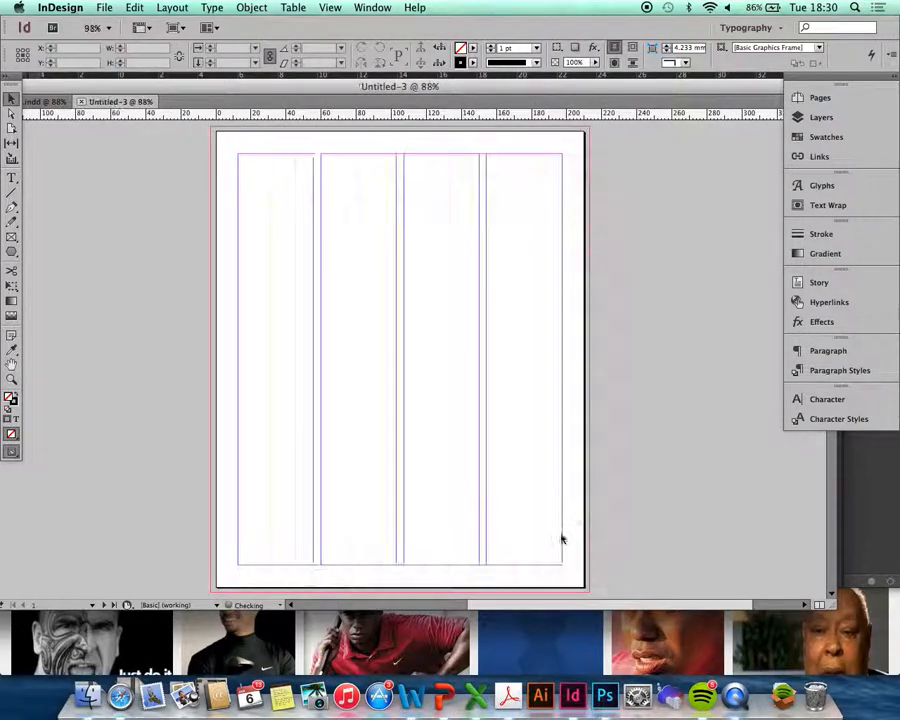
{"action": "left_click", "coordinate": [849, 98]}
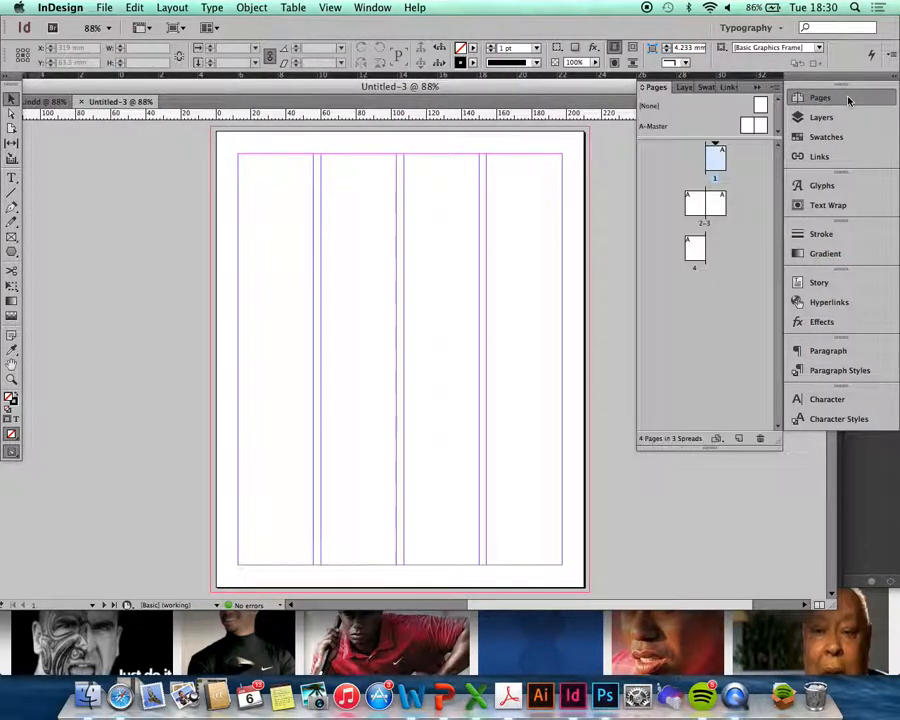
{"action": "double_click", "coordinate": [700, 197]}
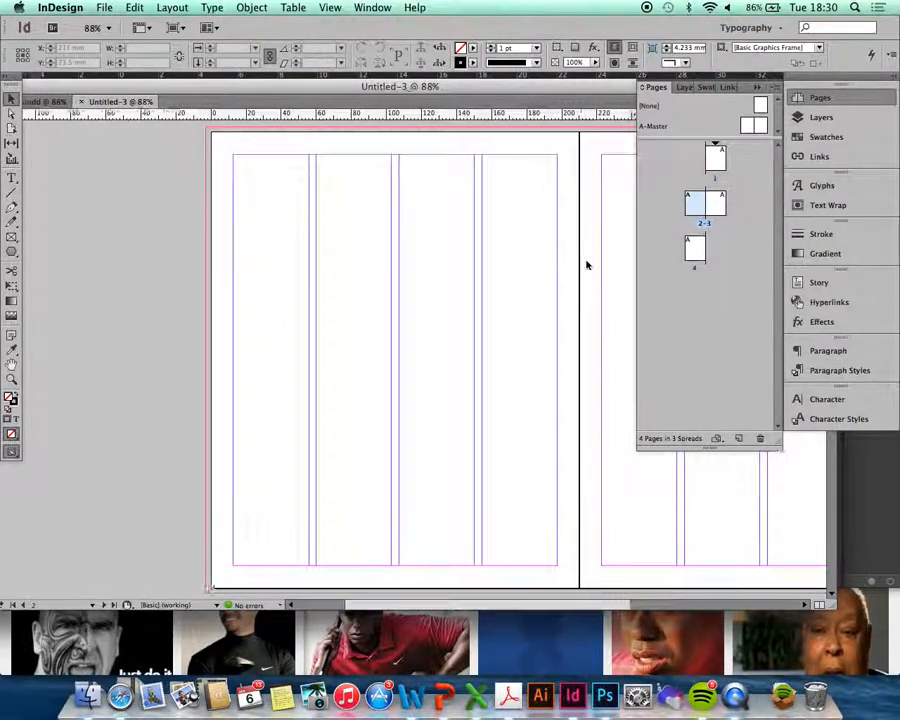
{"action": "scroll", "coordinate": [587, 265], "scroll_direction": "right", "scroll_amount": 5}
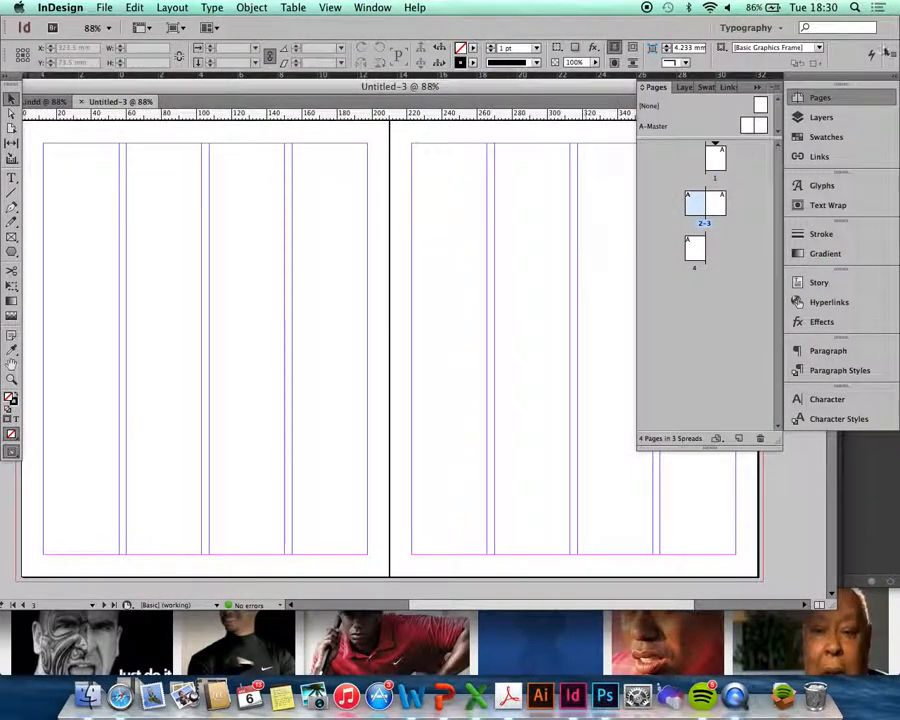
{"action": "left_click", "coordinate": [757, 90]}
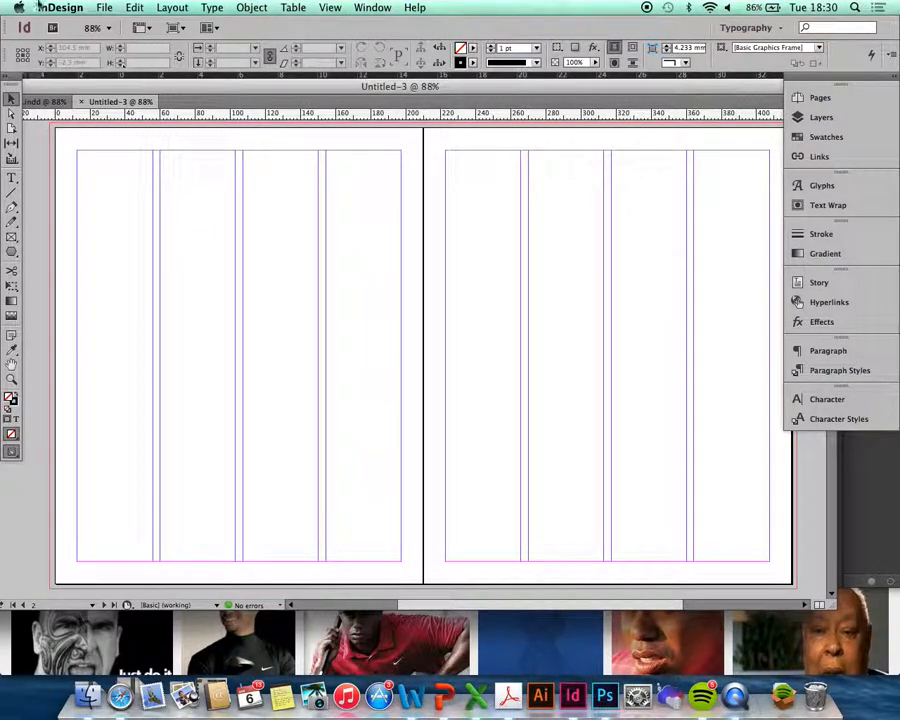
- Load DUO.psd from the Death Sells Duotone layout's Links folder for placing
{"action": "left_click", "coordinate": [102, 8]}
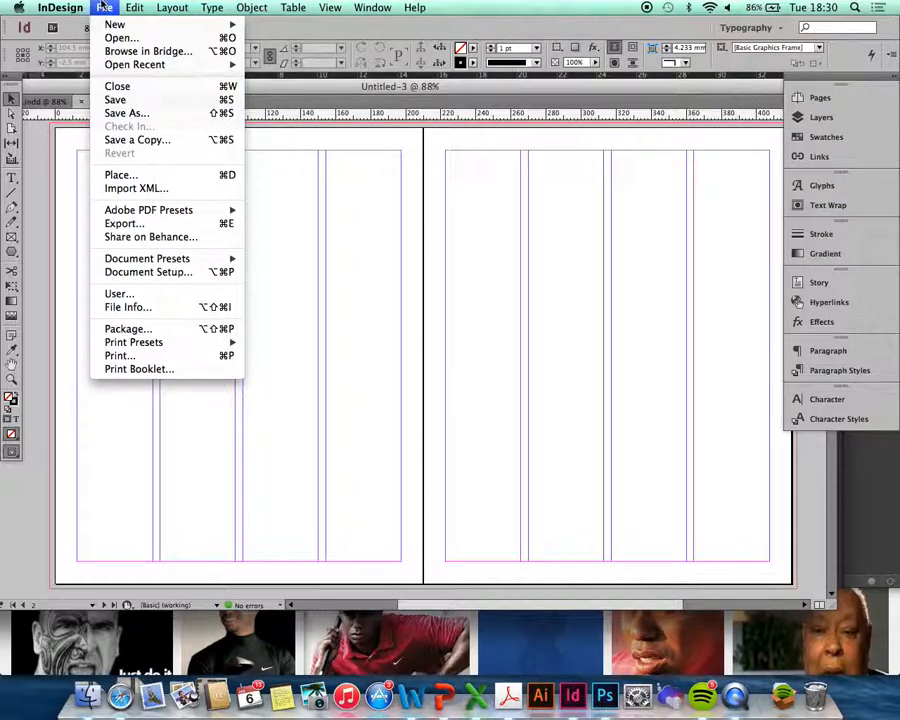
{"action": "left_click", "coordinate": [155, 175]}
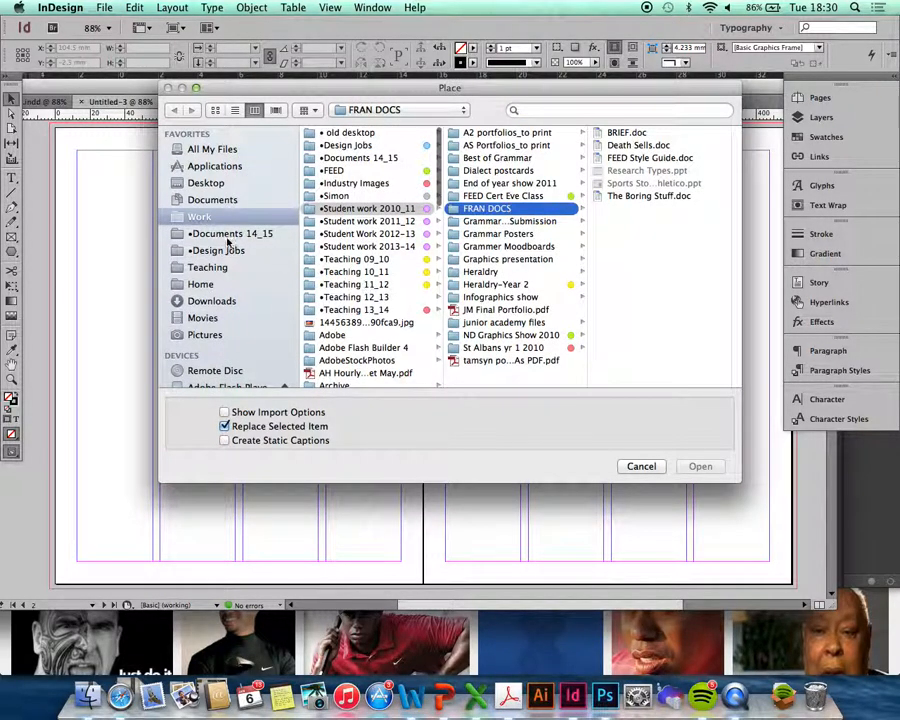
{"action": "left_click", "coordinate": [228, 234]}
{"action": "left_click", "coordinate": [385, 110]}
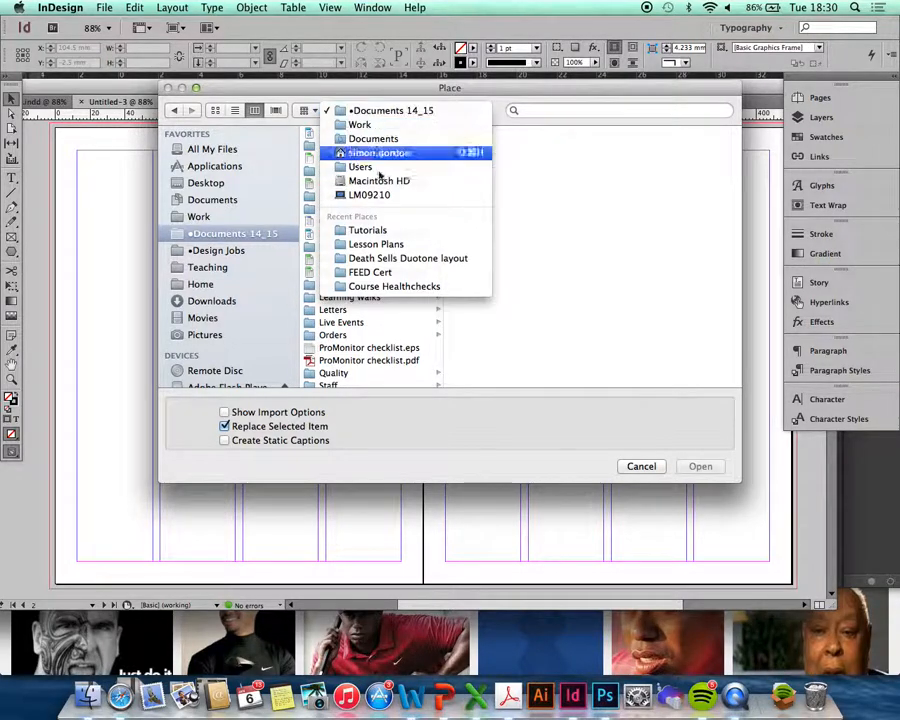
{"action": "left_click", "coordinate": [406, 258]}
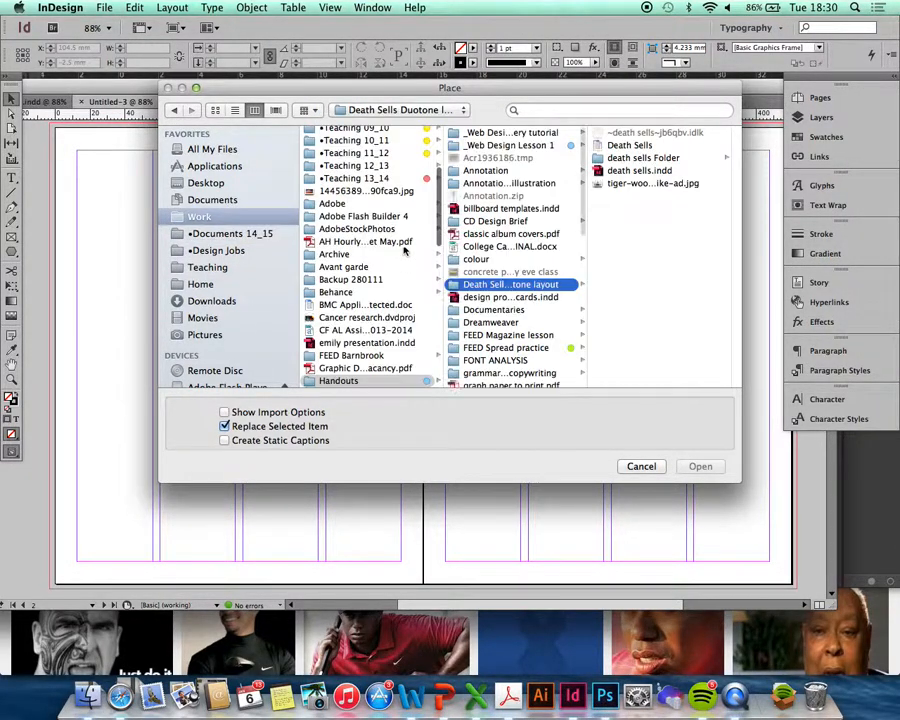
{"action": "left_click", "coordinate": [648, 159]}
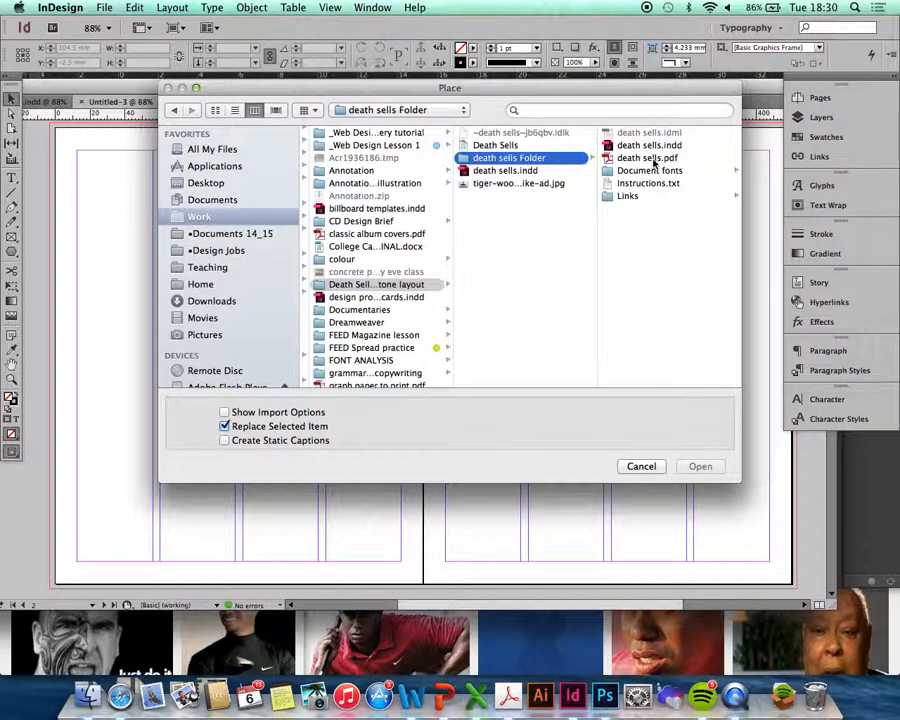
{"action": "left_click", "coordinate": [628, 196]}
{"action": "double_click", "coordinate": [655, 132]}
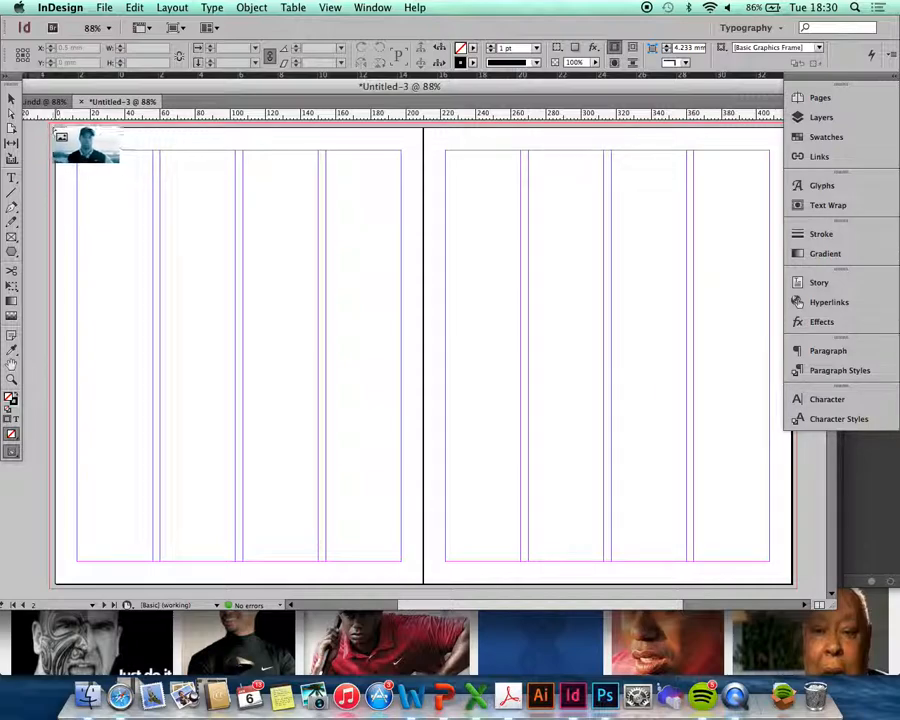
- Draw the photo frame across the spread, extend it downward, and fill the frame proportionally
{"action": "left_click_drag", "start_coordinate": [58, 133], "coordinate": [520, 516]}
{"action": "left_click_drag", "start_coordinate": [287, 386], "coordinate": [290, 564]}
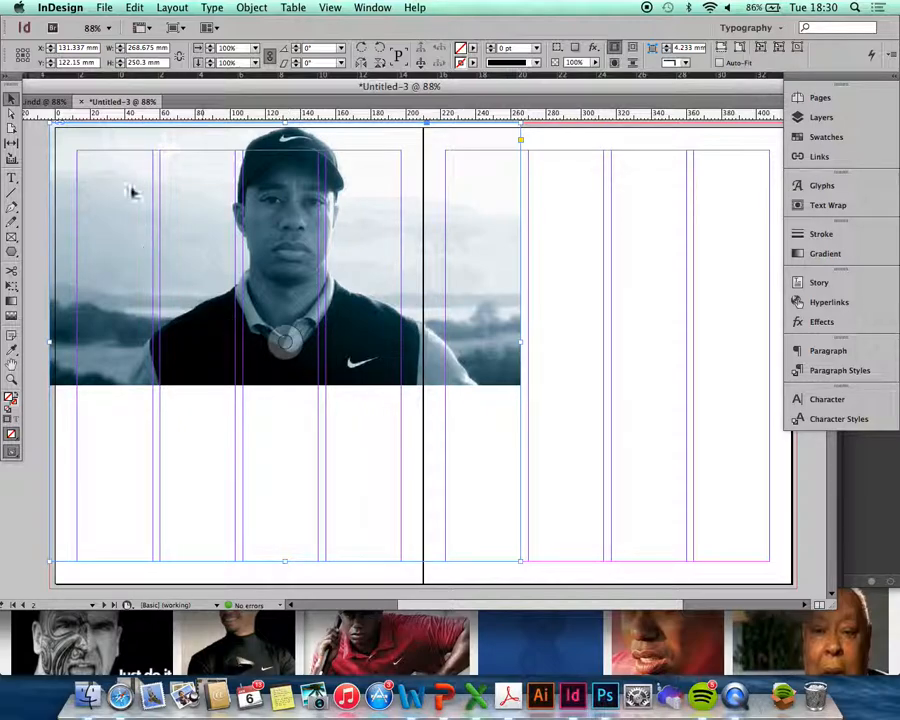
{"action": "left_click", "coordinate": [262, 7]}
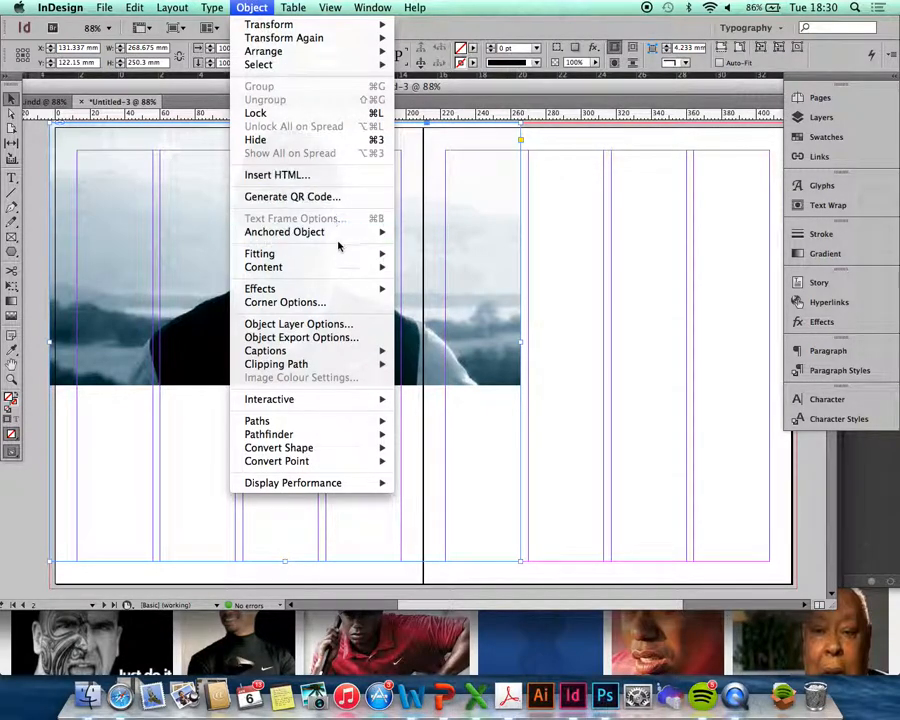
{"action": "mouse_move", "coordinate": [341, 254]}
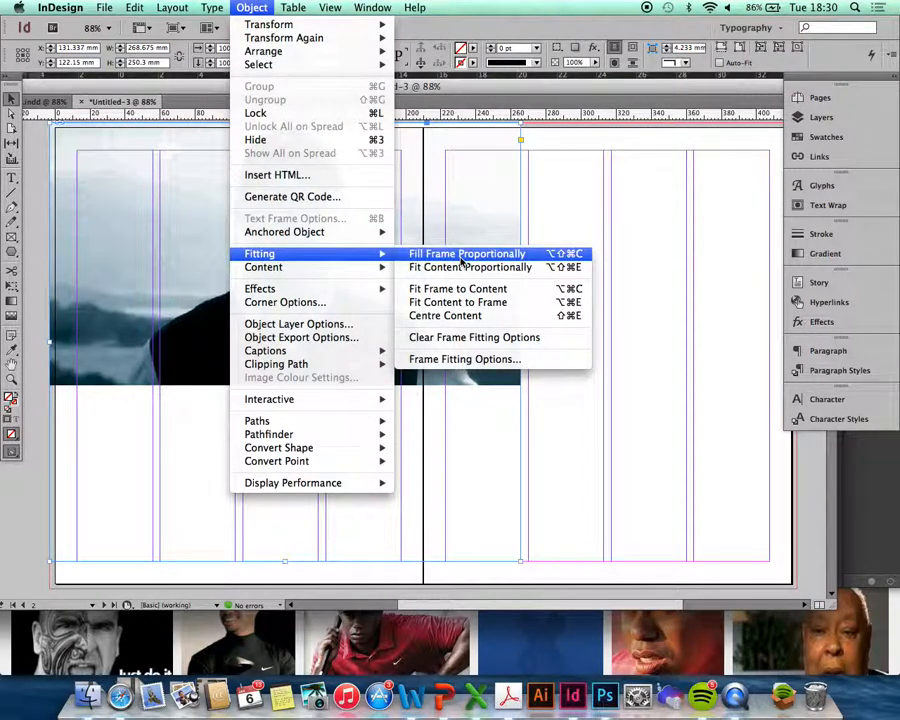
{"action": "left_click", "coordinate": [492, 268]}
{"action": "left_click", "coordinate": [252, 7]}
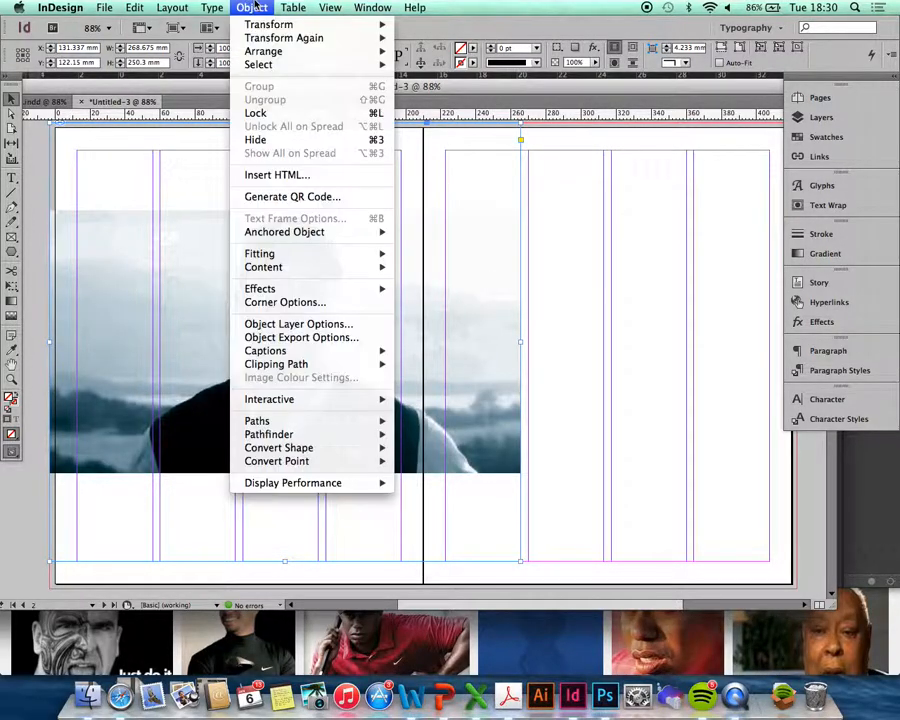
{"action": "mouse_move", "coordinate": [344, 253]}
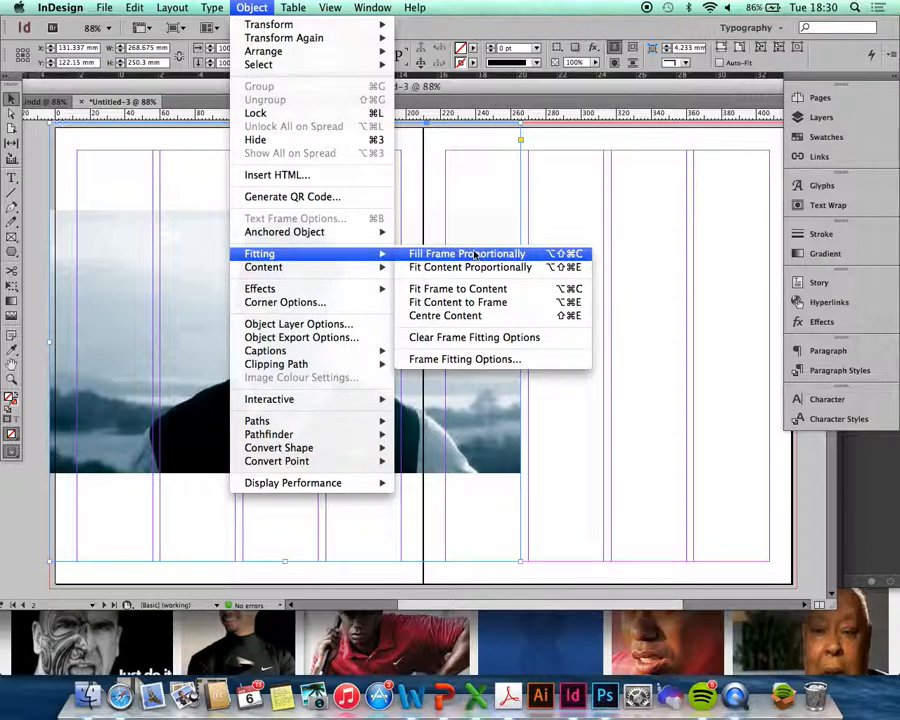
{"action": "left_click", "coordinate": [552, 256]}
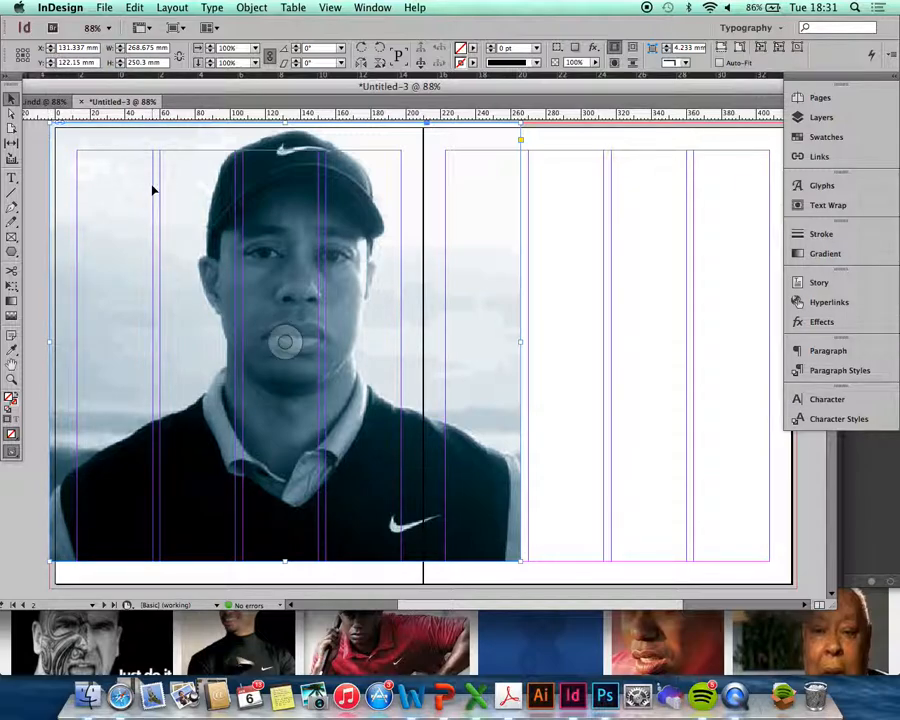
- Shift and widen the photo frame, then nudge the image left inside it
{"action": "left_click_drag", "start_coordinate": [110, 173], "coordinate": [43, 162]}
{"action": "mouse_move", "coordinate": [520, 342]}
{"action": "left_mouse_down"}
{"action": "mouse_move", "coordinate": [444, 340]}
{"action": "mouse_move", "coordinate": [585, 341]}
{"action": "mouse_move", "coordinate": [512, 338]}
{"action": "mouse_move", "coordinate": [520, 340]}
{"action": "left_mouse_up"}
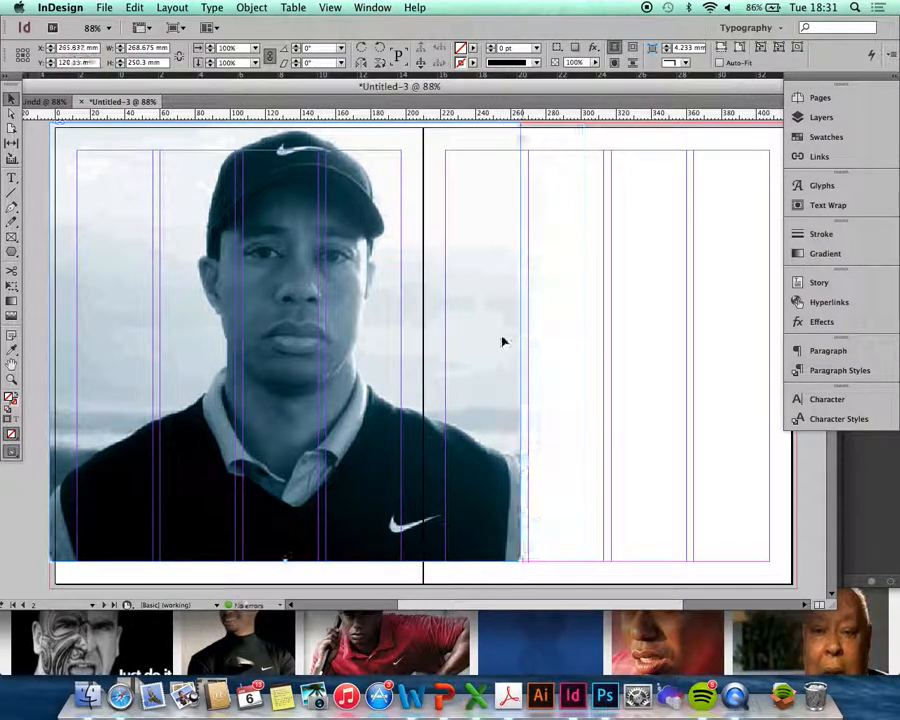
{"action": "left_click", "coordinate": [11, 113]}
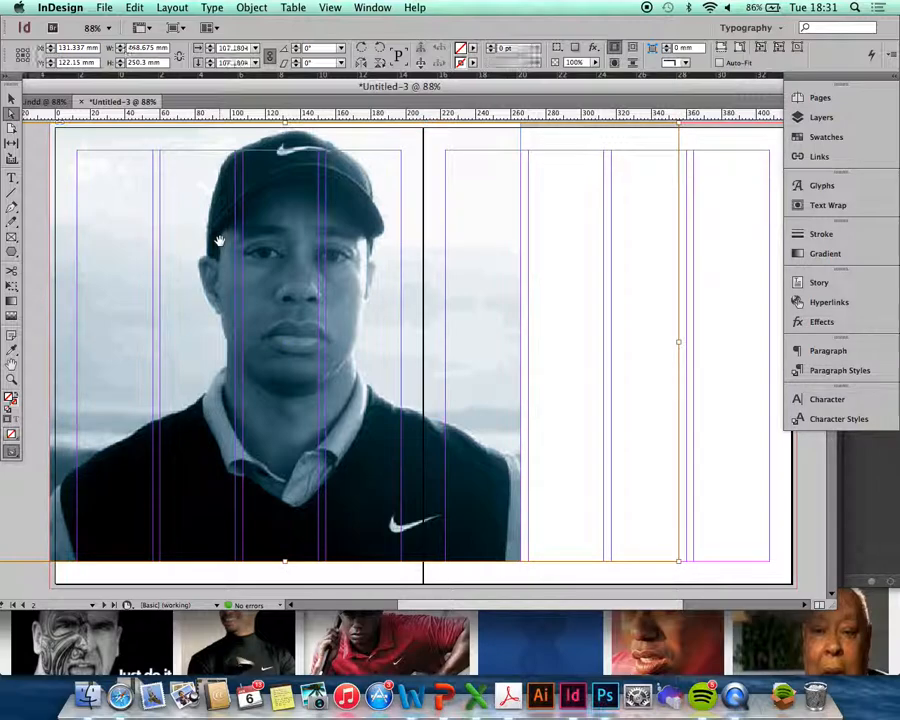
{"action": "left_click_drag", "start_coordinate": [219, 241], "coordinate": [161, 287]}
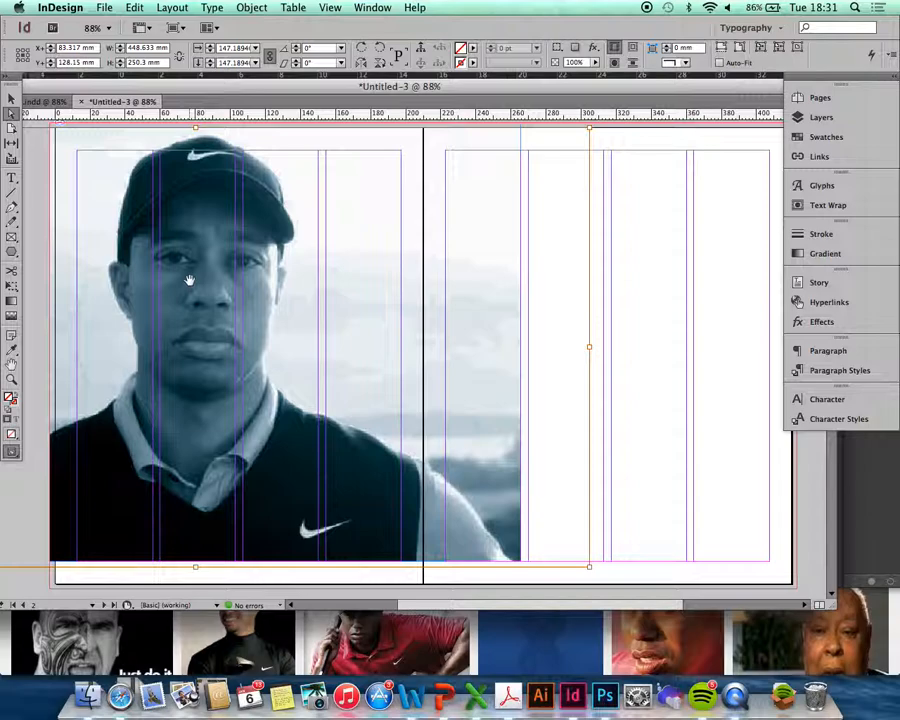
{"action": "left_click_drag", "start_coordinate": [189, 281], "coordinate": [181, 281]}
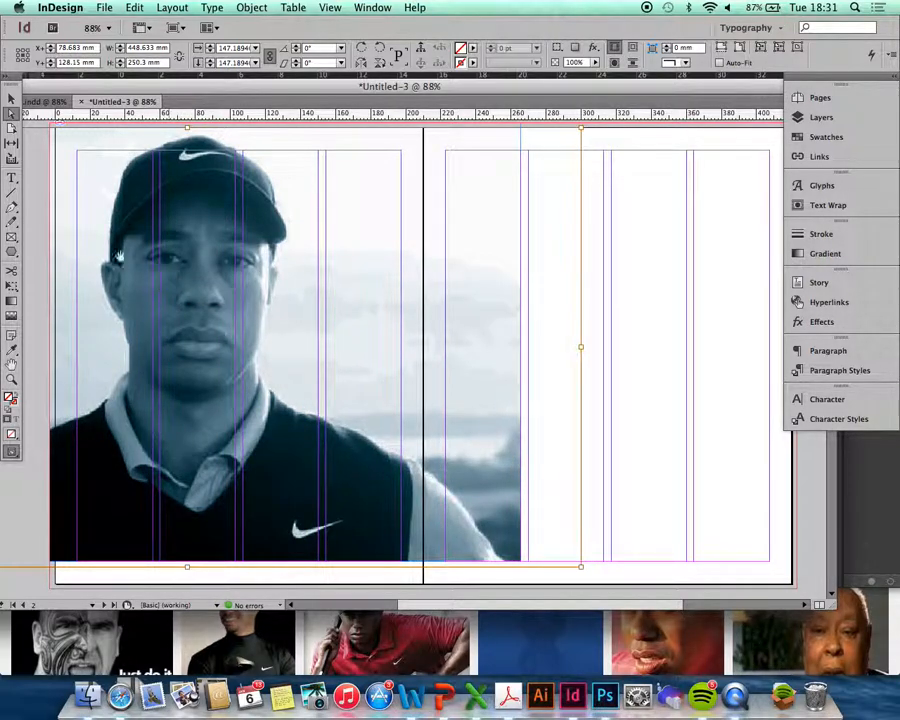
{"action": "left_click", "coordinate": [10, 99]}
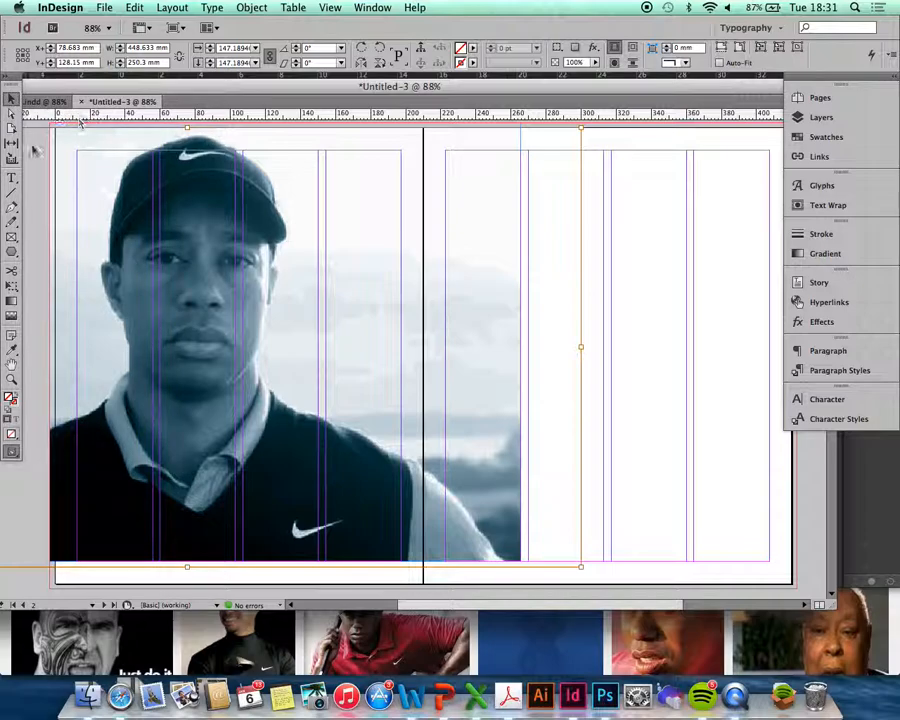
{"action": "left_click", "coordinate": [33, 151]}
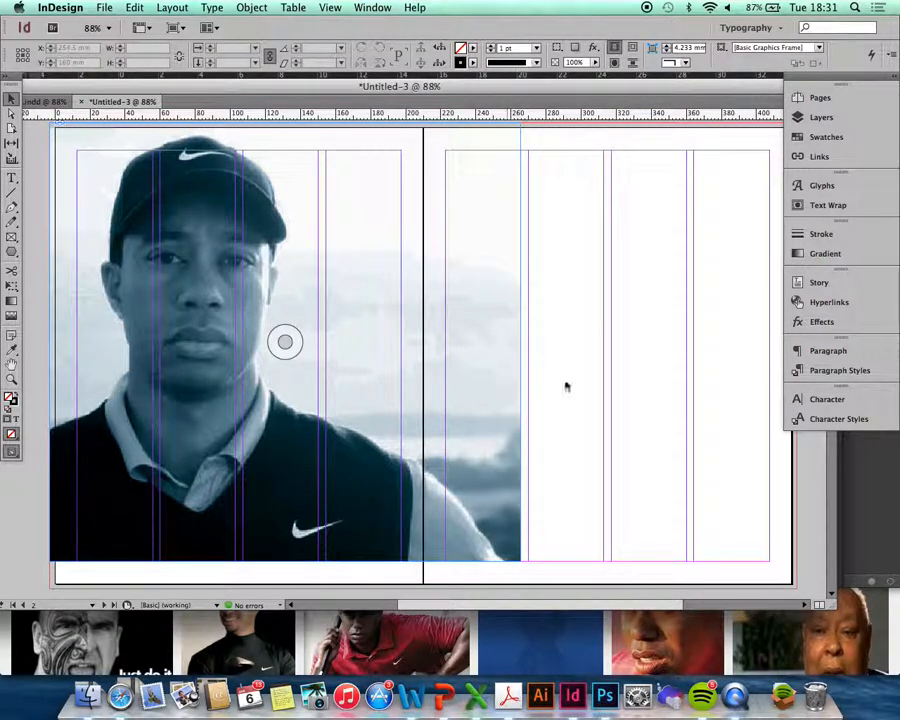
{"action": "key", "text": "w"}
{"action": "key", "text": "w"}
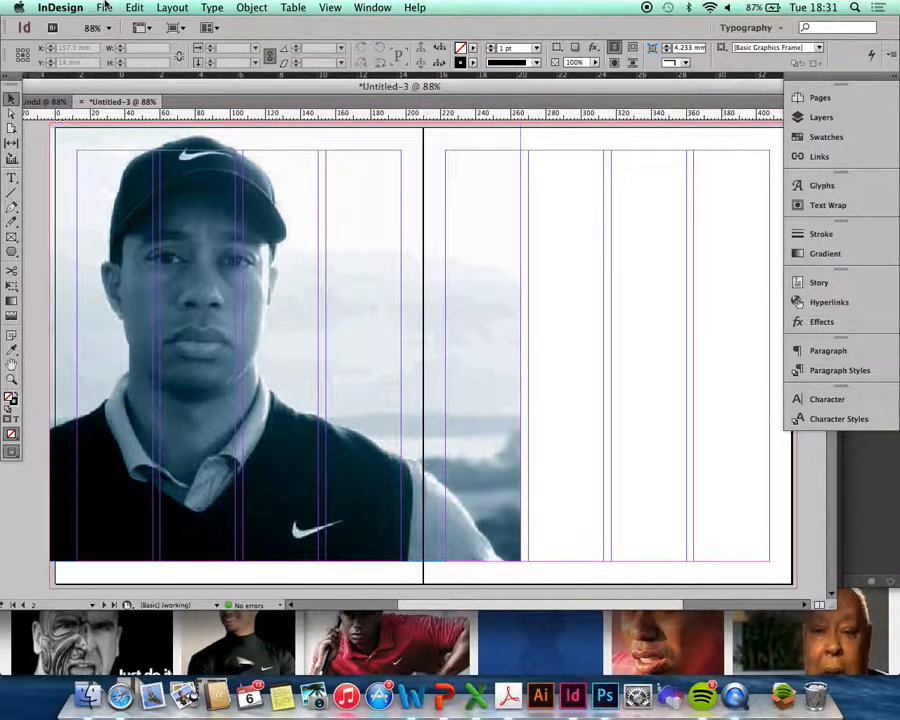
- Load the Death Sells Word document for placing
{"action": "left_click", "coordinate": [105, 7]}
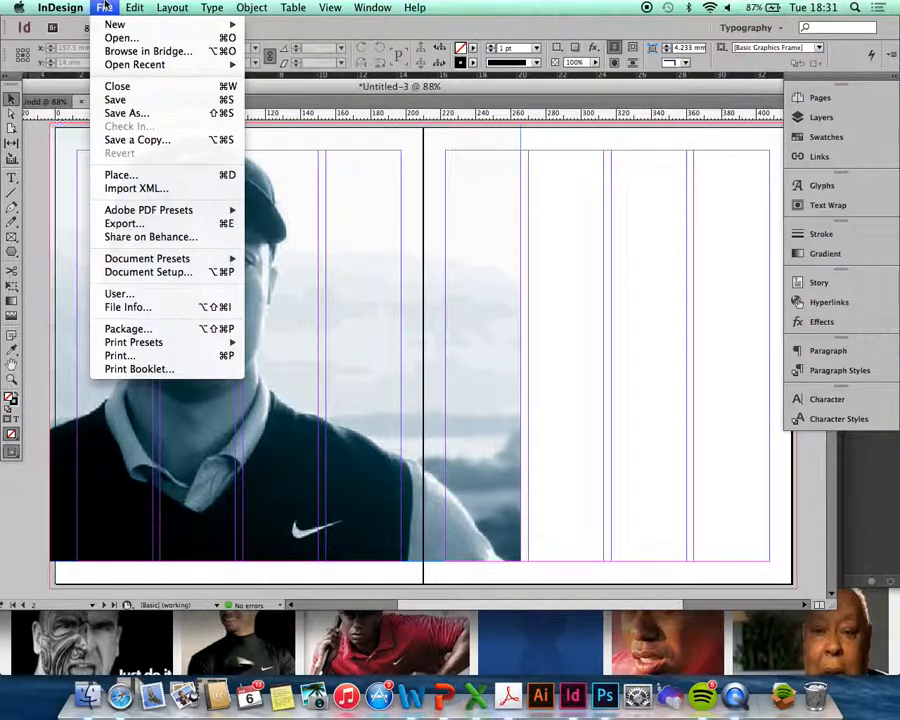
{"action": "left_click", "coordinate": [159, 175]}
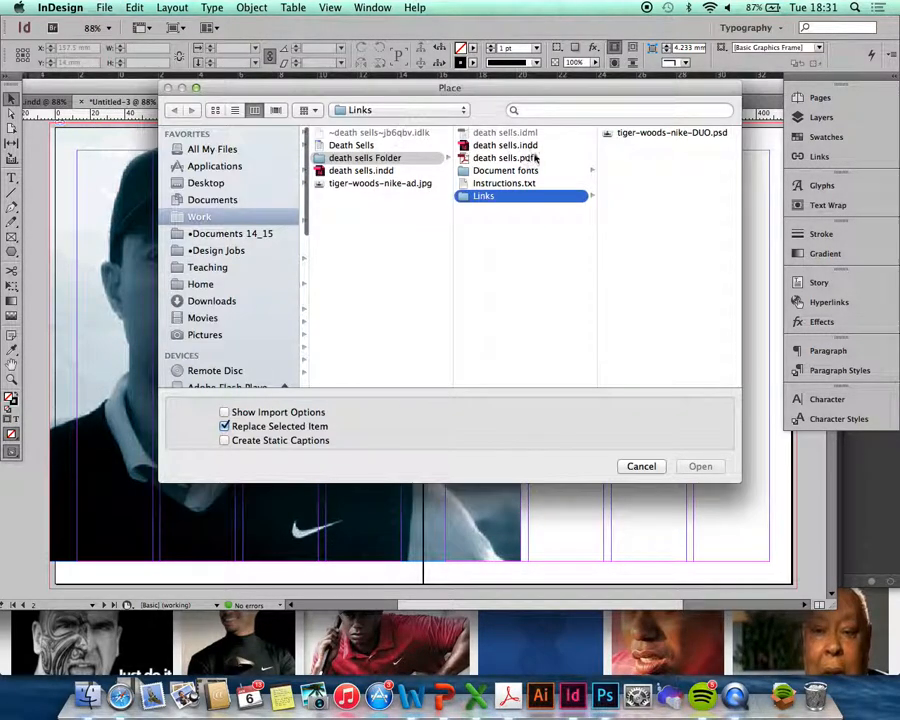
{"action": "left_click", "coordinate": [356, 145]}
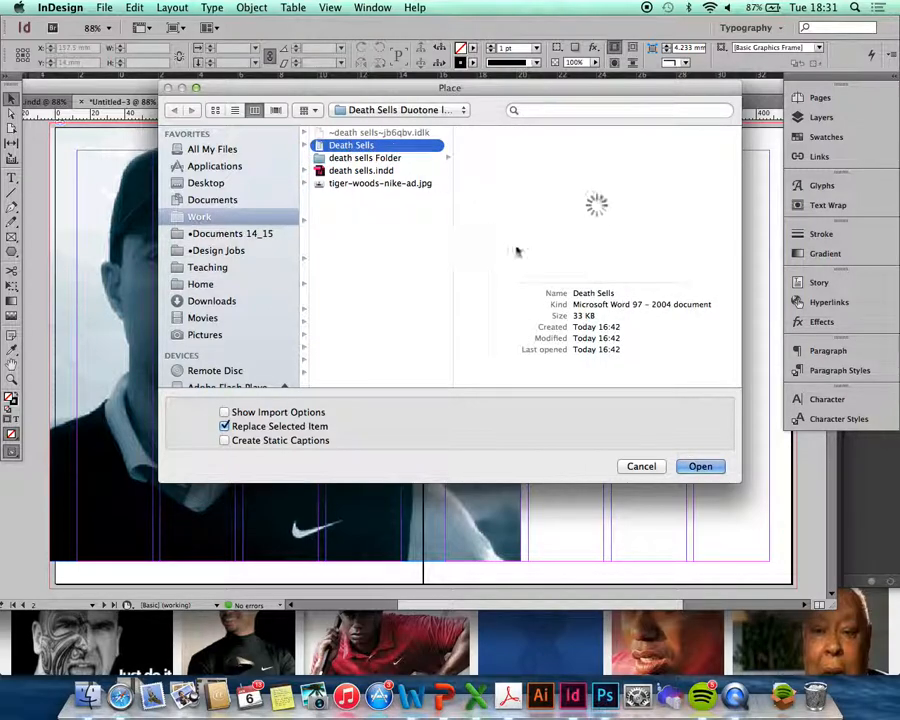
{"action": "left_click", "coordinate": [711, 470]}
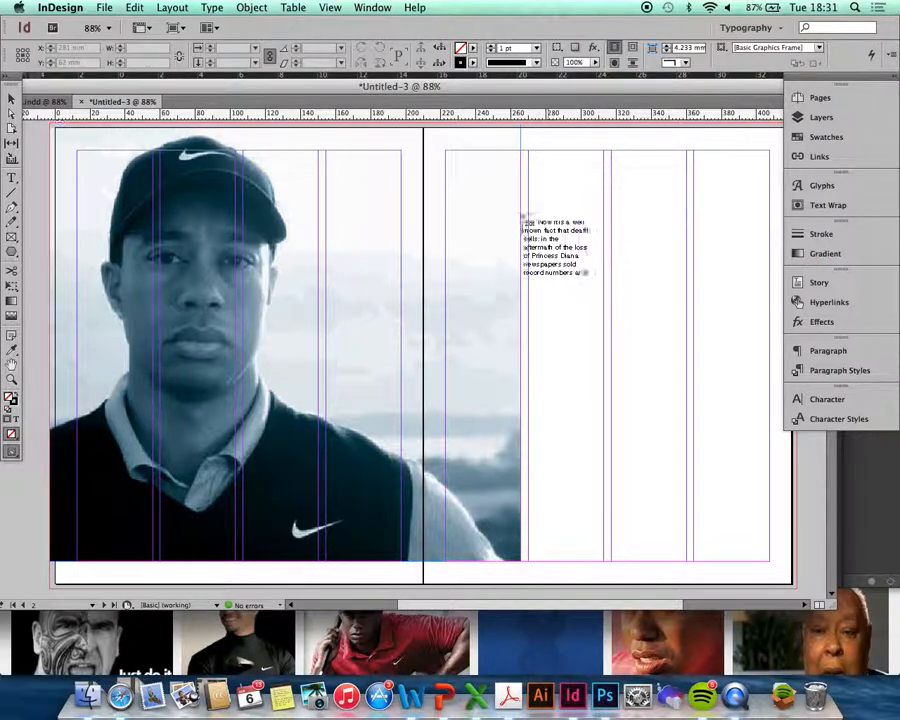
- Thread the article through three column-wide frames on page 3
{"action": "left_click_drag", "start_coordinate": [530, 173], "coordinate": [603, 398]}
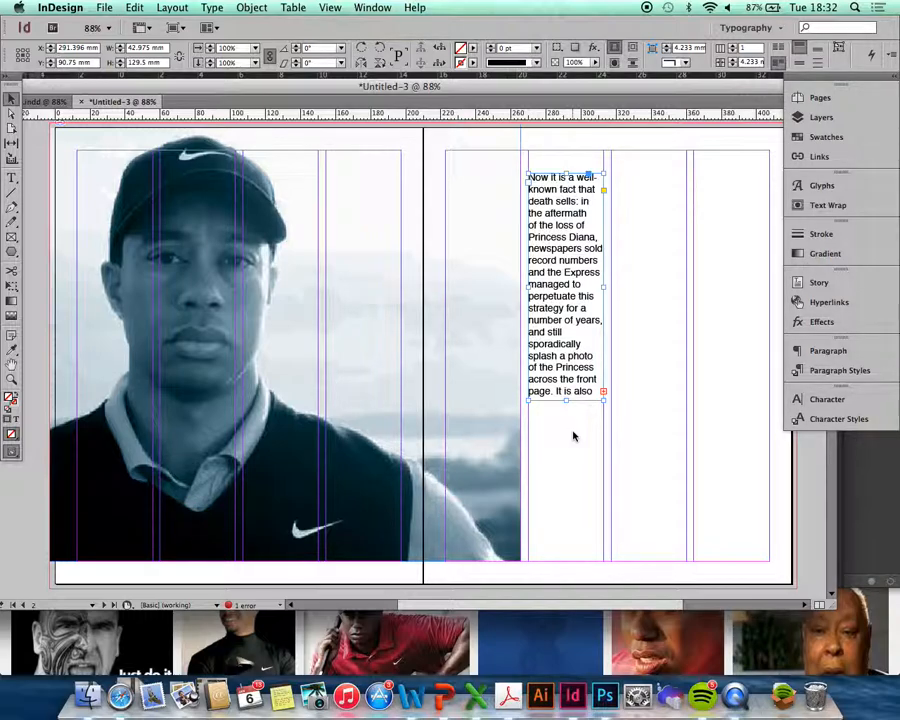
{"action": "left_click", "coordinate": [604, 393]}
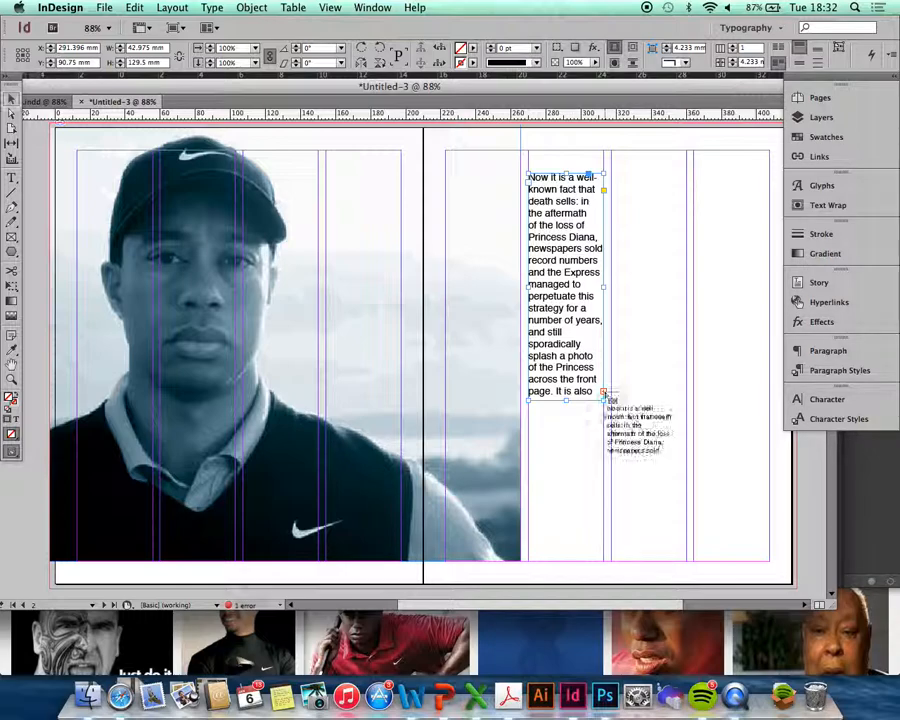
{"action": "left_click_drag", "start_coordinate": [612, 174], "coordinate": [690, 401]}
{"action": "left_click", "coordinate": [687, 393]}
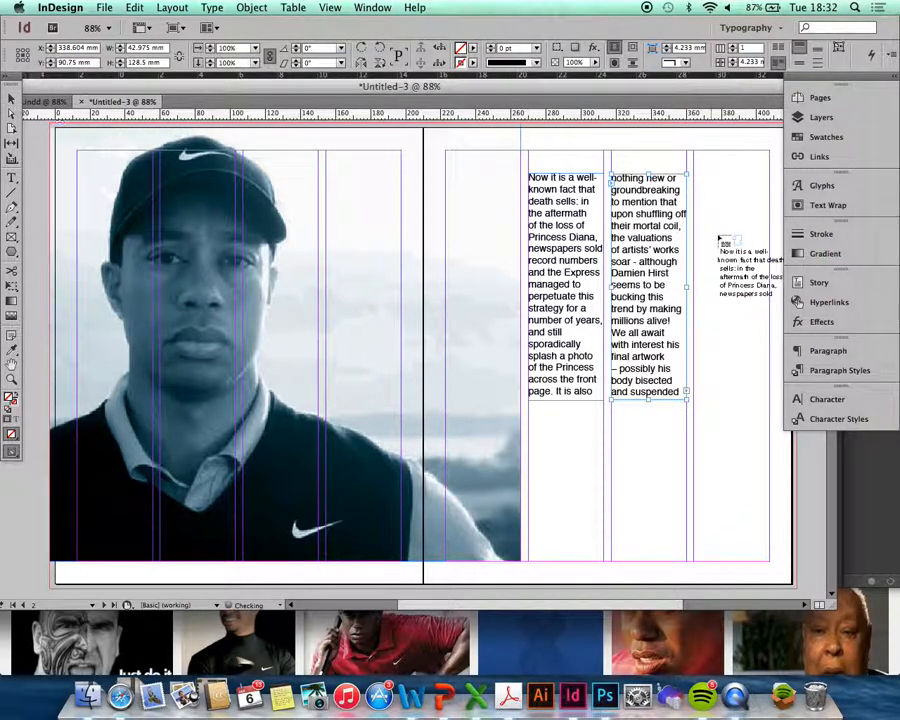
{"action": "left_click_drag", "start_coordinate": [716, 198], "coordinate": [769, 393]}
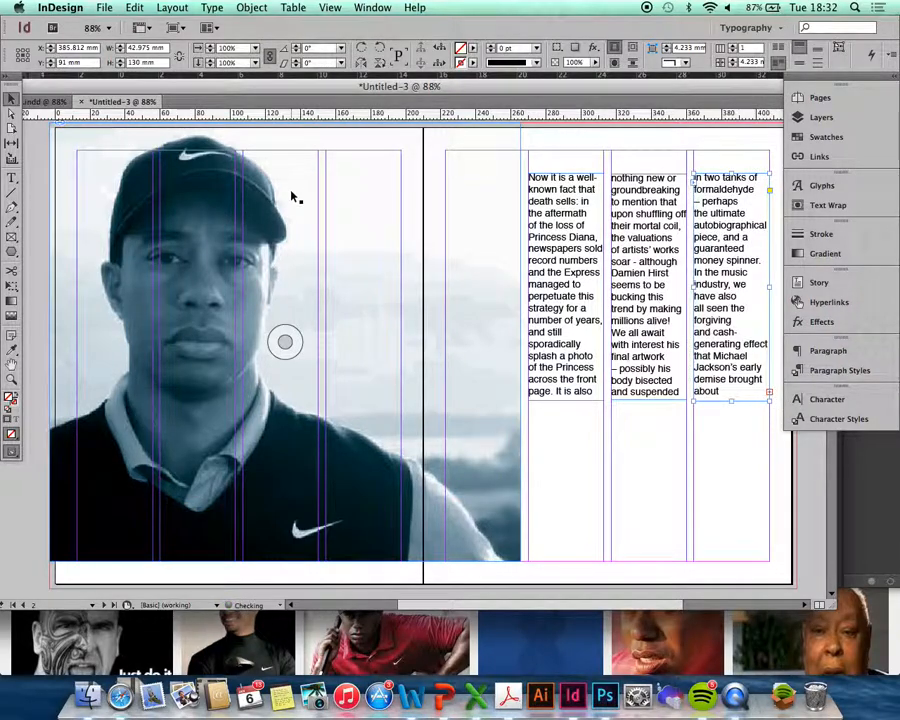
{"action": "left_click", "coordinate": [11, 178]}
- Select all the article text and set it to 9 pt
{"action": "left_click", "coordinate": [540, 272]}
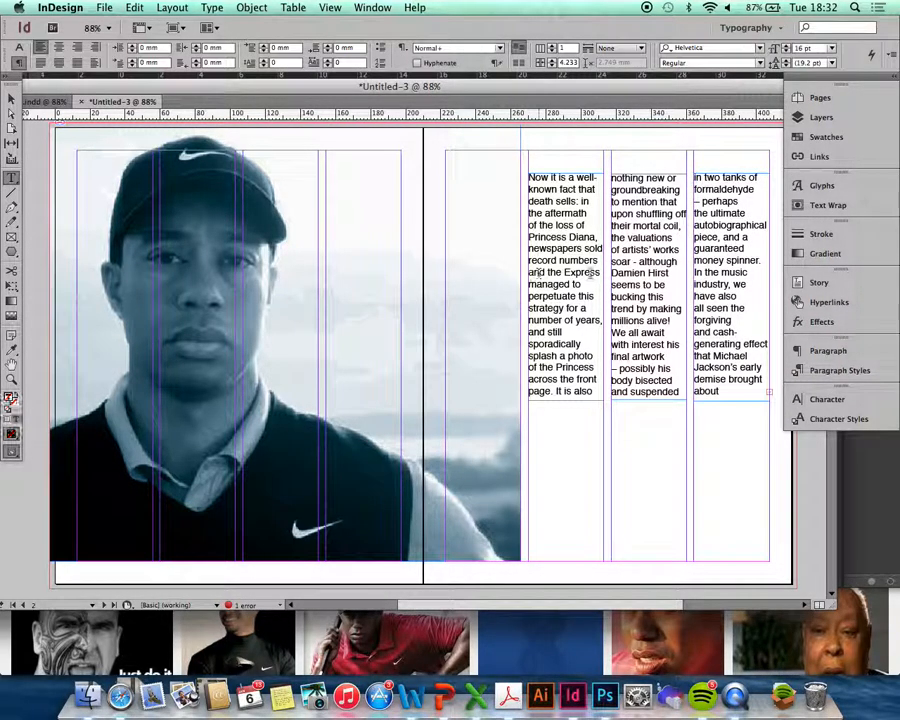
{"action": "key", "text": "super+a"}
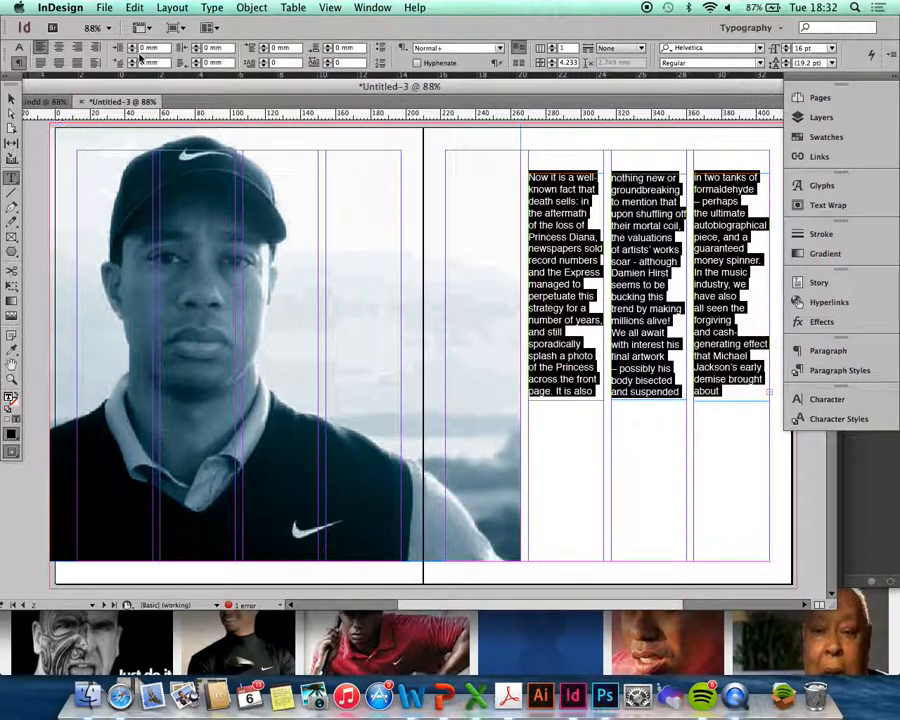
{"action": "left_click", "coordinate": [19, 47]}
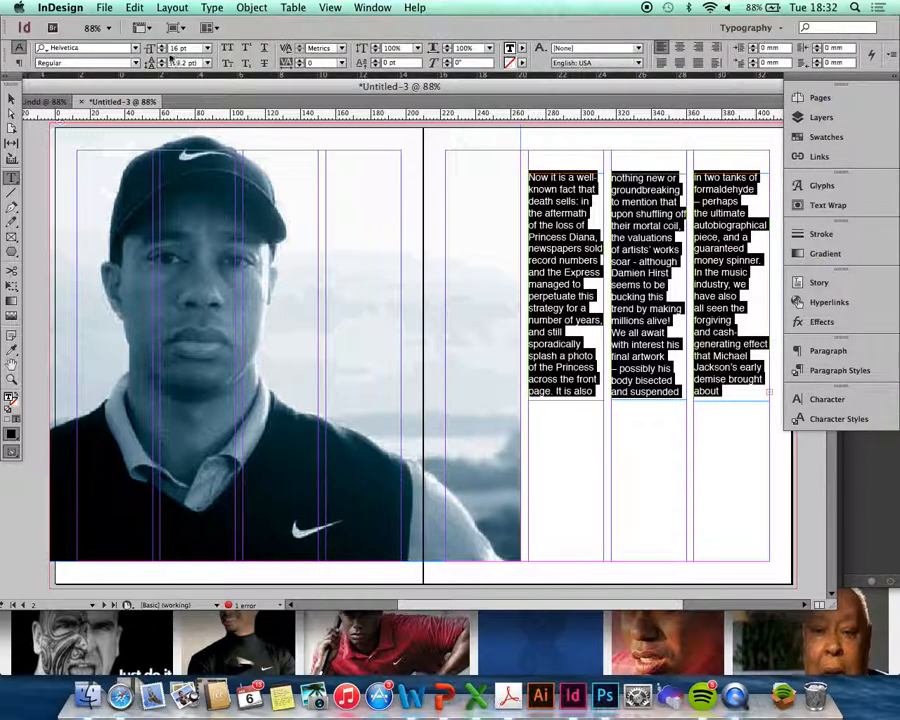
{"action": "left_click", "coordinate": [208, 47]}
{"action": "left_click", "coordinate": [200, 109]}
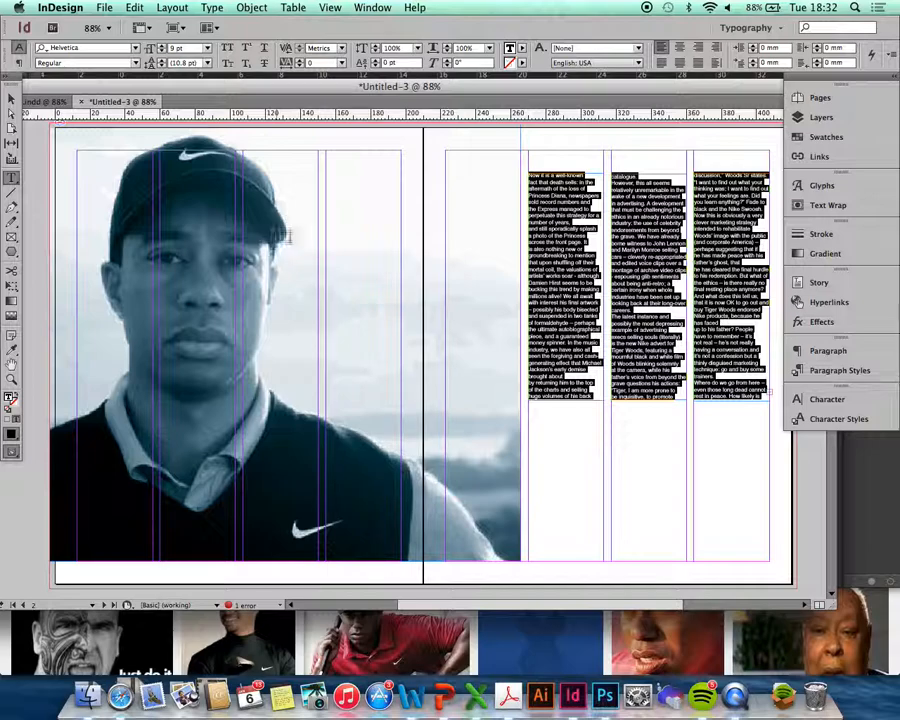
{"action": "key", "text": "Escape"}
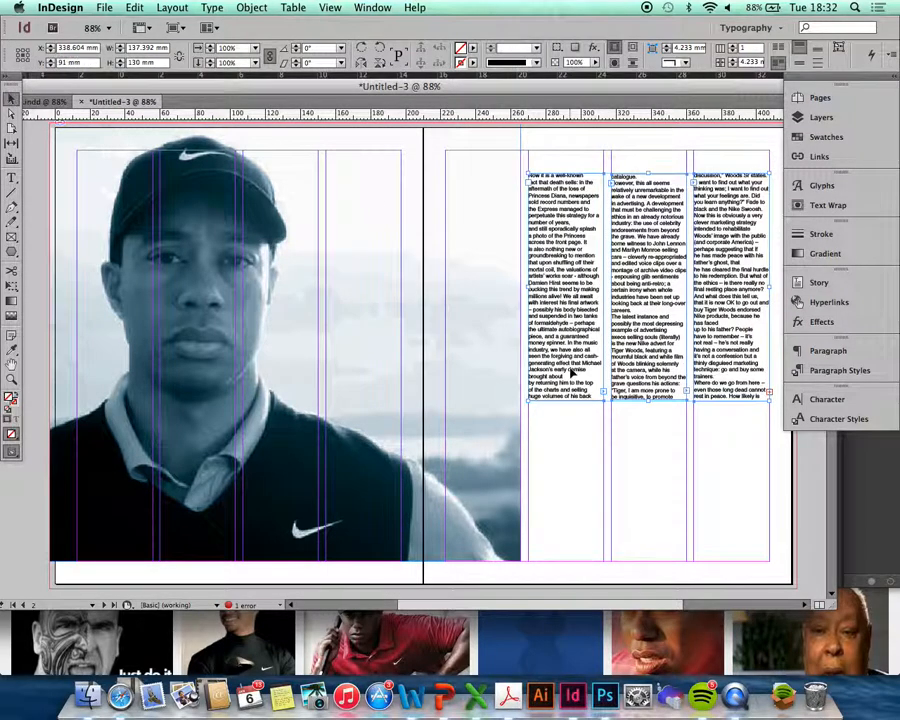
- Rotate the three article frames a quarter turn and move them lower
{"action": "left_click_drag", "start_coordinate": [783, 445], "coordinate": [568, 222]}
{"action": "left_click_drag", "start_coordinate": [526, 167], "coordinate": [413, 402]}
{"action": "left_click_drag", "start_coordinate": [582, 370], "coordinate": [584, 407]}
{"action": "left_click", "coordinate": [636, 464]}
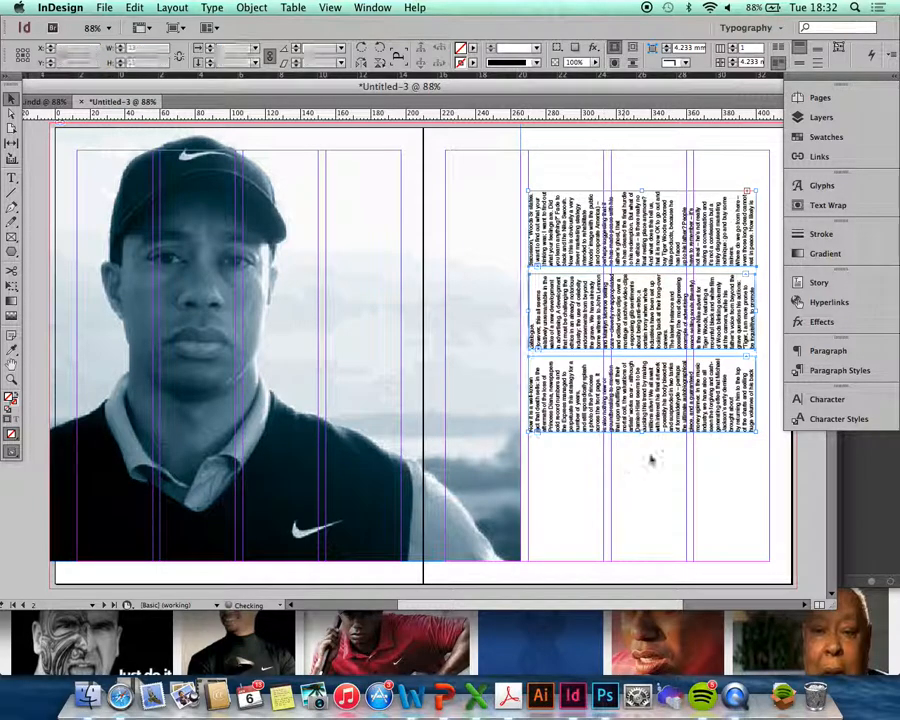
- Stretch the bottom and top article frames out to the right margin
{"action": "left_click", "coordinate": [728, 414]}
{"action": "left_click_drag", "start_coordinate": [757, 395], "coordinate": [769, 396]}
{"action": "left_click", "coordinate": [737, 327]}
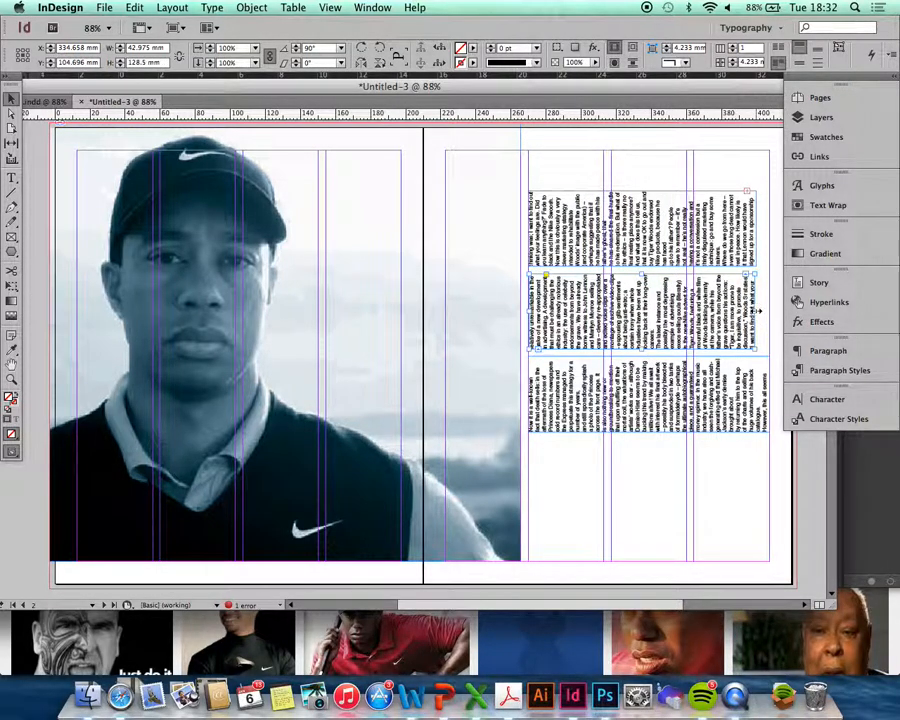
{"action": "left_click", "coordinate": [749, 237]}
{"action": "left_click_drag", "start_coordinate": [754, 236], "coordinate": [770, 228]}
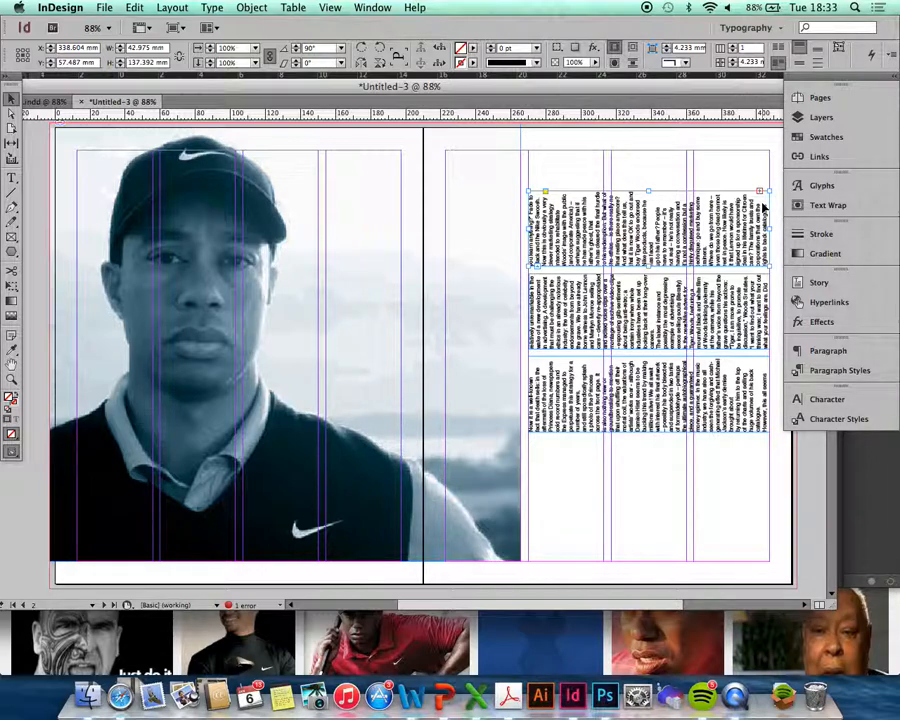
{"action": "left_click", "coordinate": [576, 149]}
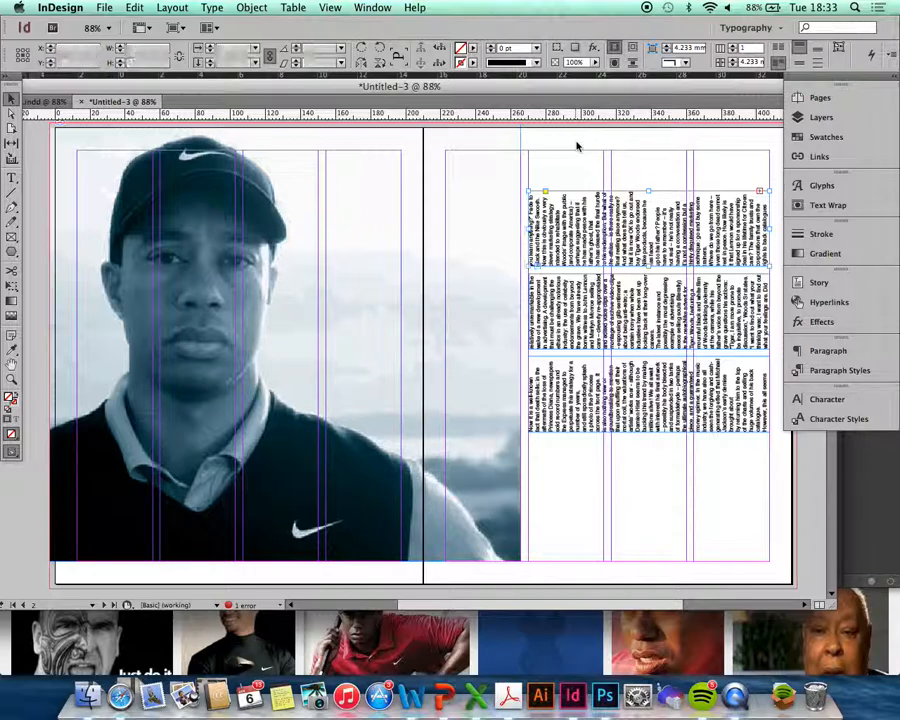
- Draw a headline frame over the photo with magenta C=0 M=100 Y=0 K=0 text
{"action": "left_click", "coordinate": [12, 178]}
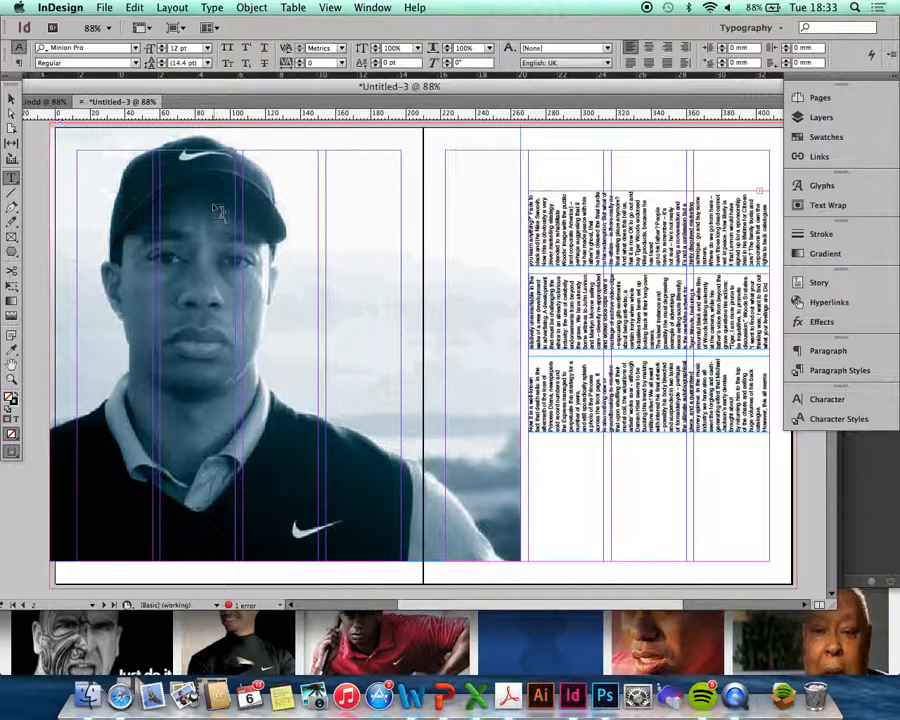
{"action": "left_click_drag", "start_coordinate": [205, 197], "coordinate": [496, 458]}
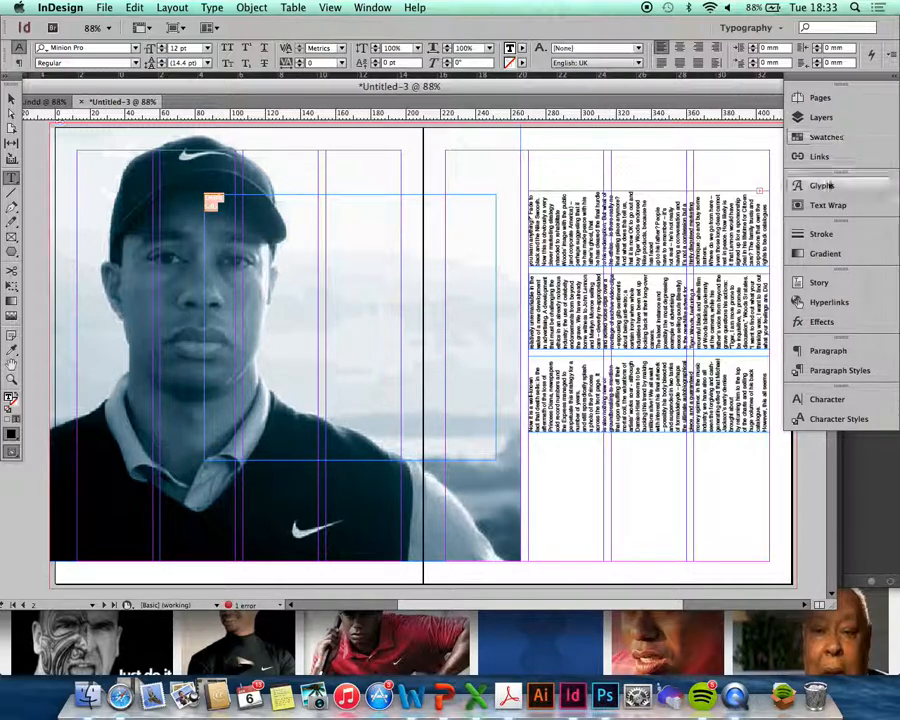
{"action": "left_click", "coordinate": [823, 137]}
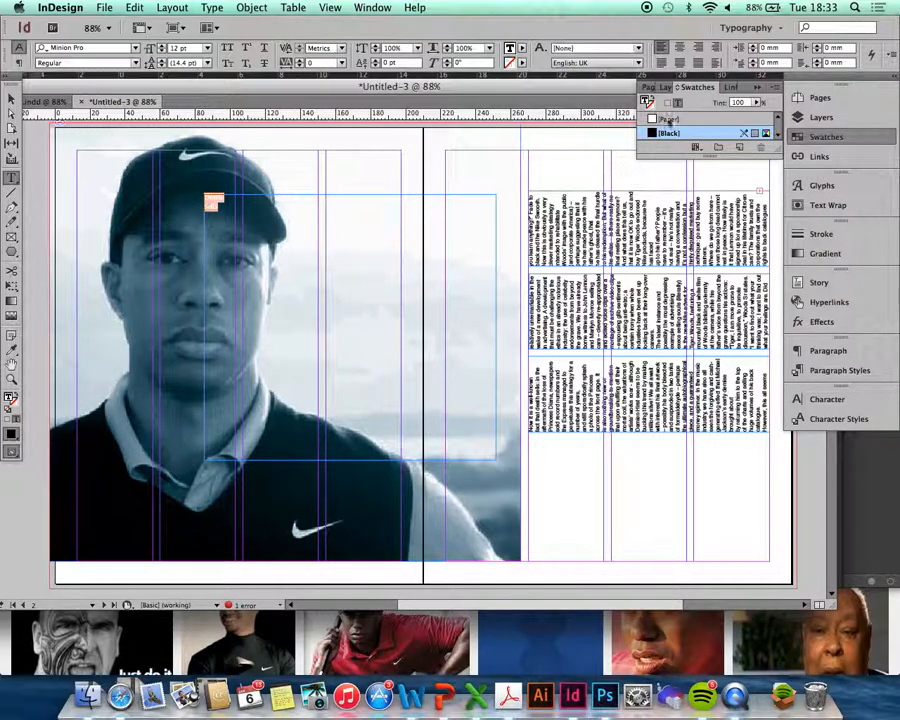
{"action": "left_click_drag", "start_coordinate": [783, 155], "coordinate": [783, 240]}
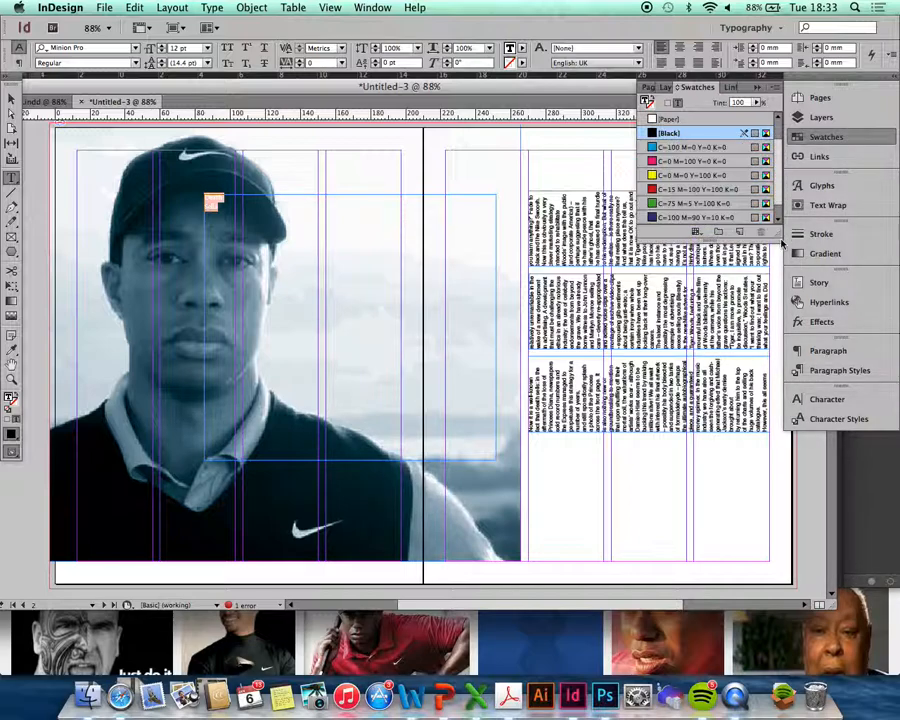
{"action": "left_click", "coordinate": [671, 162]}
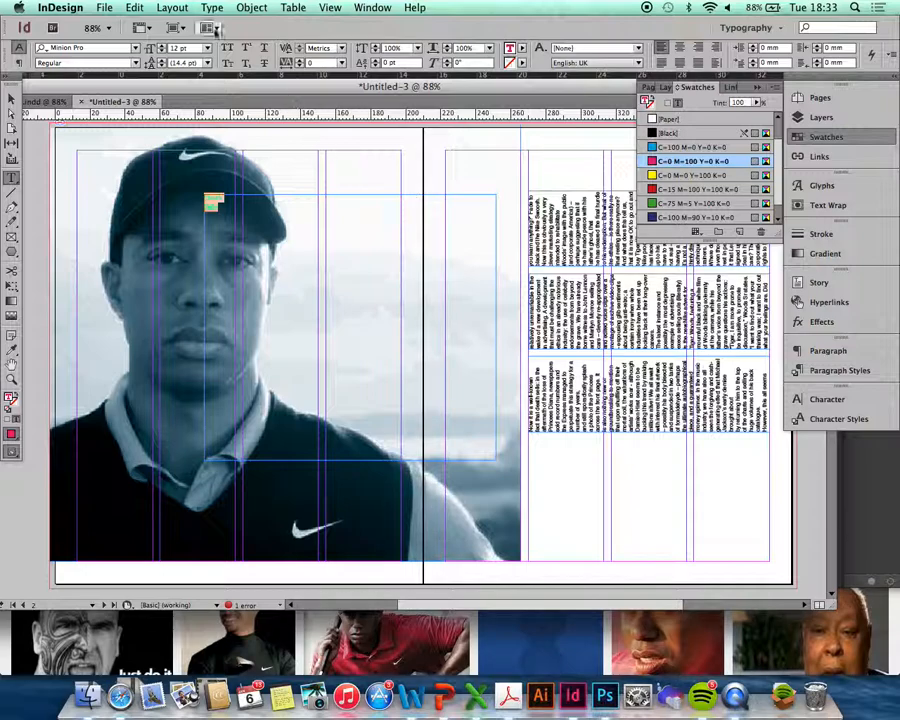
- Set the Death Sells headline to 72 pt, enlarge it to 184 pt, and select the D
{"action": "left_click", "coordinate": [207, 48]}
{"action": "left_click", "coordinate": [200, 264]}
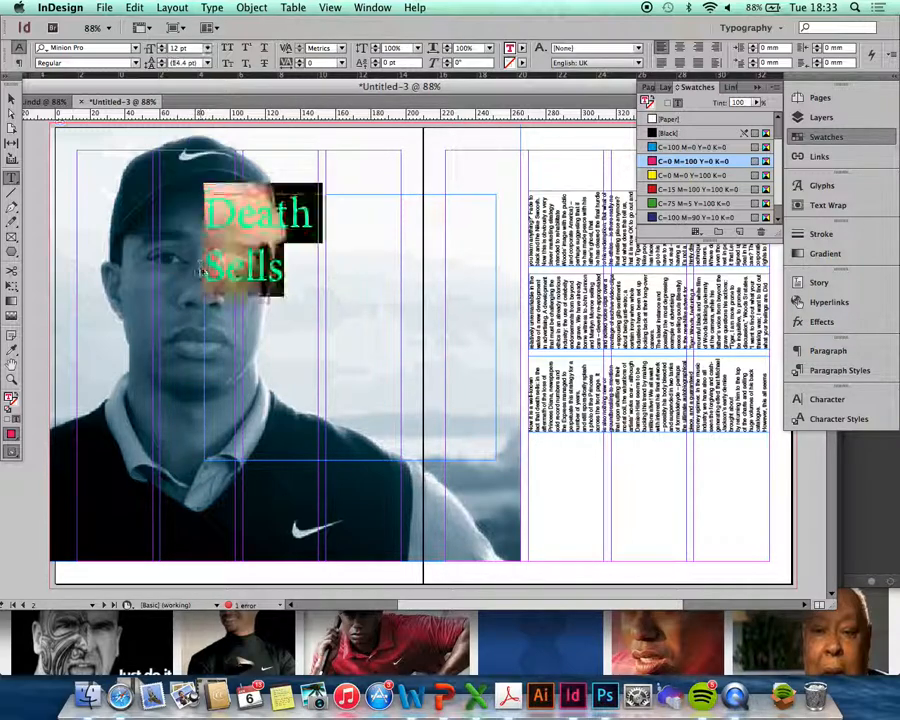
{"action": "key", "text": "super+shift+period"}
{"action": "key", "text": "super+shift+period"}
{"action": "key", "text": "super+shift+period"}
{"action": "key", "text": "super+shift+period"}
{"action": "key", "text": "super+shift+period"}
{"action": "key", "text": "super+shift+period"}
{"action": "key", "text": "super+shift+period"}
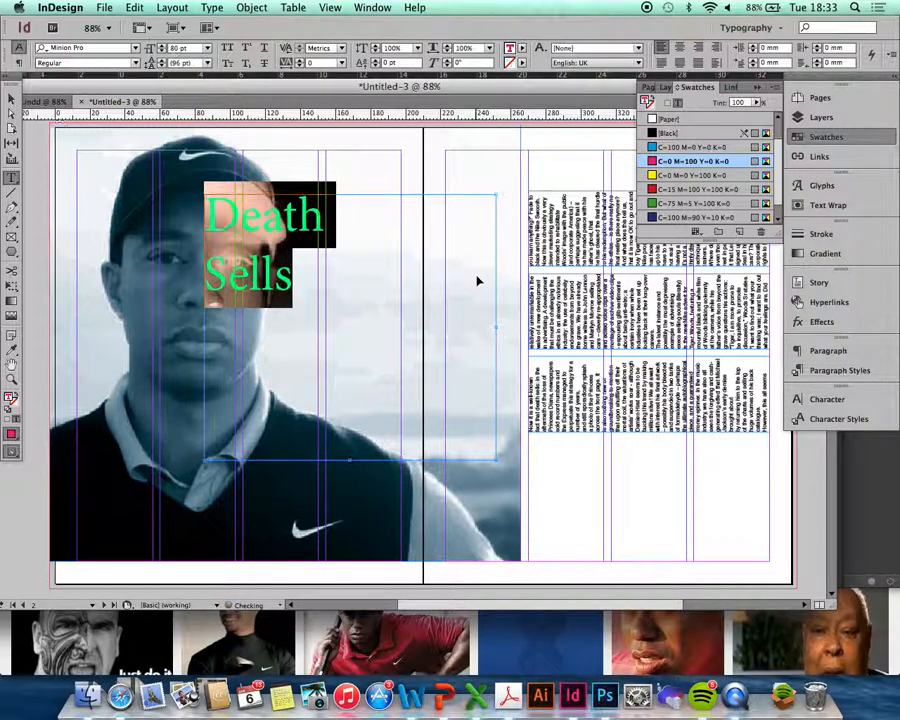
{"action": "key", "text": "super+shift+period"}
{"action": "key", "text": "super+shift+period"}
{"action": "key", "text": "super+shift+period"}
{"action": "key", "text": "super+shift+period"}
{"action": "key", "text": "super+shift+period"}
{"action": "key", "text": "super+shift+period"}
{"action": "key", "text": "super+shift+period"}
{"action": "key", "text": "super+shift+period"}
{"action": "key", "text": "super+shift+period"}
{"action": "key", "text": "super+shift+period"}
{"action": "key", "text": "super+shift+period"}
{"action": "key", "text": "super+shift+period"}
{"action": "key", "text": "super+shift+period"}
{"action": "key", "text": "super+shift+period"}
{"action": "key", "text": "super+shift+period"}
{"action": "key", "text": "super+shift+period"}
{"action": "key", "text": "super+shift+period"}
{"action": "key", "text": "super+shift+period"}
{"action": "key", "text": "super+shift+period"}
{"action": "key", "text": "super+shift+period"}
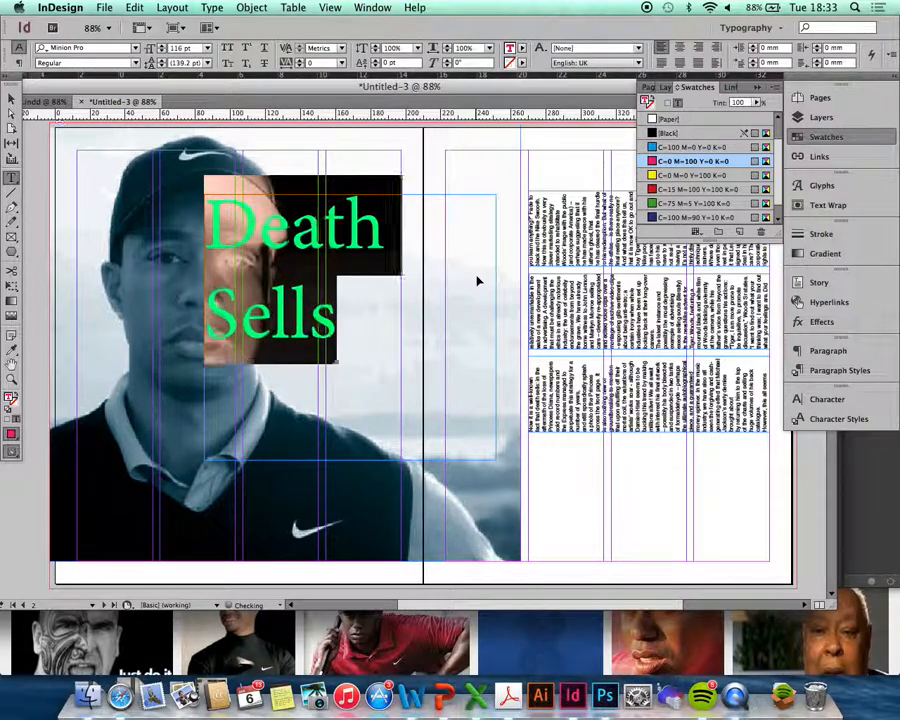
{"action": "key", "text": "super+shift+period"}
{"action": "key", "text": "super+shift+period"}
{"action": "key", "text": "super+shift+period"}
{"action": "key", "text": "super+shift+period"}
{"action": "key", "text": "super+shift+period"}
{"action": "key", "text": "super+shift+period"}
{"action": "key", "text": "super+shift+period"}
{"action": "key", "text": "super+shift+period"}
{"action": "key", "text": "super+shift+period"}
{"action": "key", "text": "super+shift+period"}
{"action": "key", "text": "super+shift+period"}
{"action": "key", "text": "super+shift+period"}
{"action": "key", "text": "super+shift+period"}
{"action": "key", "text": "super+shift+period"}
{"action": "key", "text": "super+shift+period"}
{"action": "key", "text": "super+shift+period"}
{"action": "key", "text": "super+shift+period"}
{"action": "key", "text": "super+shift+period"}
{"action": "key", "text": "super+shift+period"}
{"action": "key", "text": "super+shift+period"}
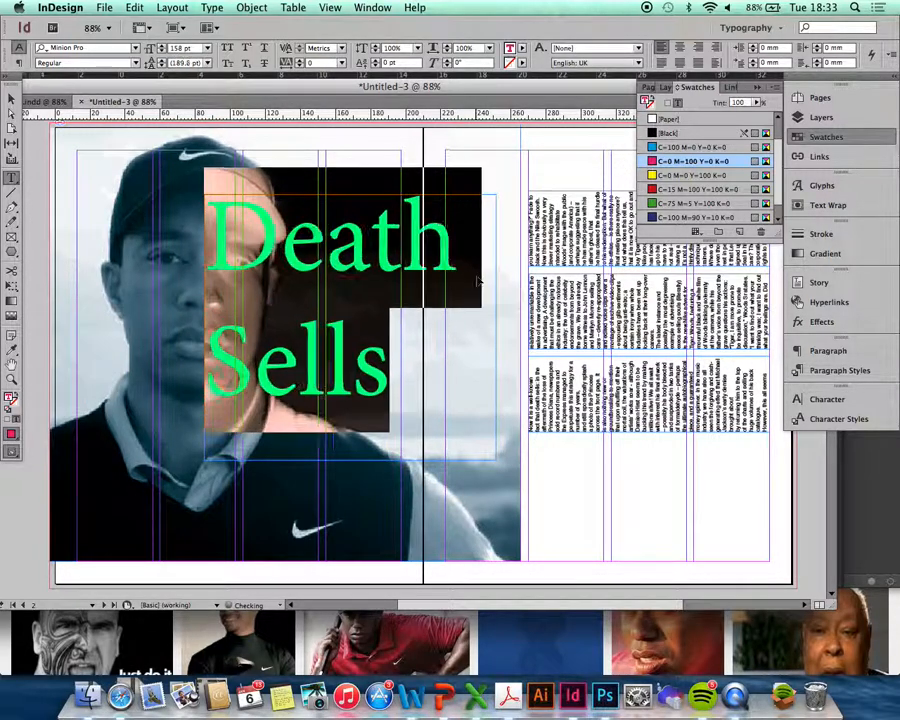
{"action": "key", "text": "super+shift+period"}
{"action": "key", "text": "super+shift+period"}
{"action": "key", "text": "super+shift+period"}
{"action": "key", "text": "super+shift+period"}
{"action": "key", "text": "super+shift+period"}
{"action": "key", "text": "super+shift+period"}
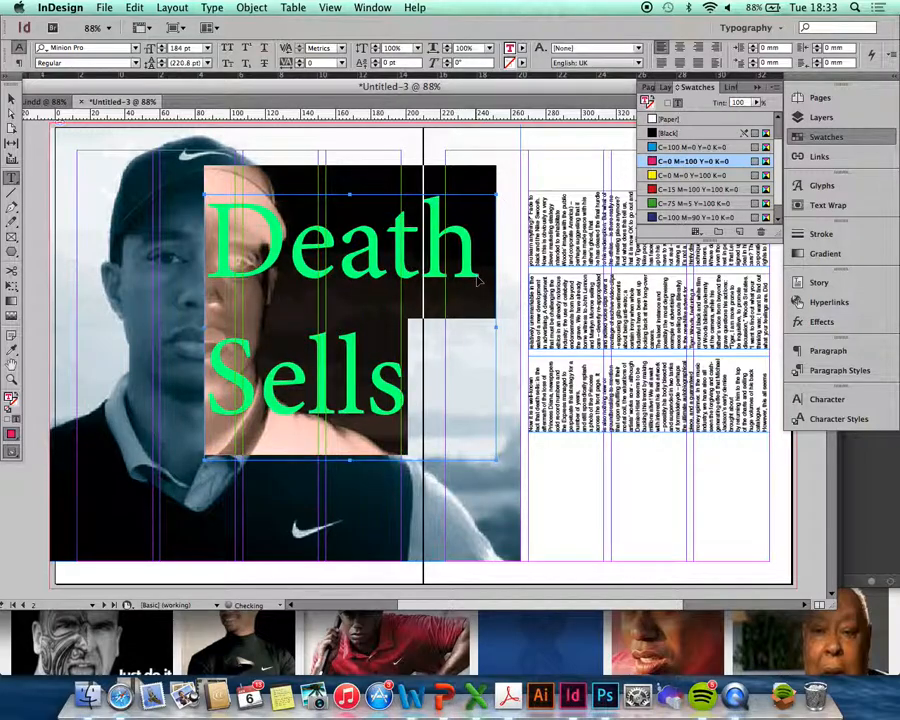
{"action": "left_click", "coordinate": [348, 245]}
{"action": "left_click_drag", "start_coordinate": [286, 249], "coordinate": [226, 250]}
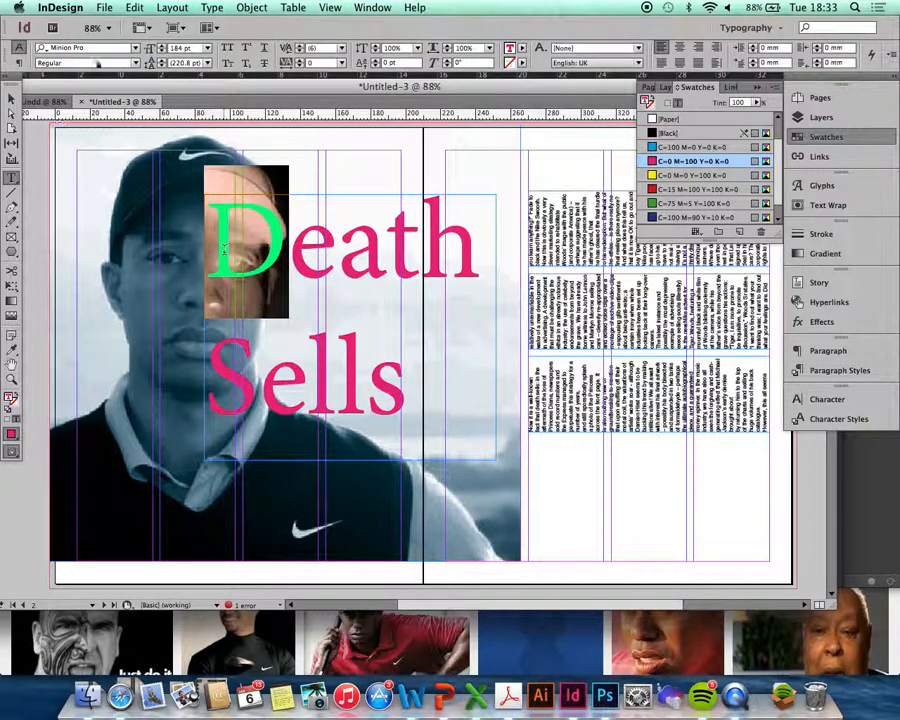
- Set the D of Death and the S of Sells in Lucida Blackletter
{"action": "left_click", "coordinate": [135, 48]}
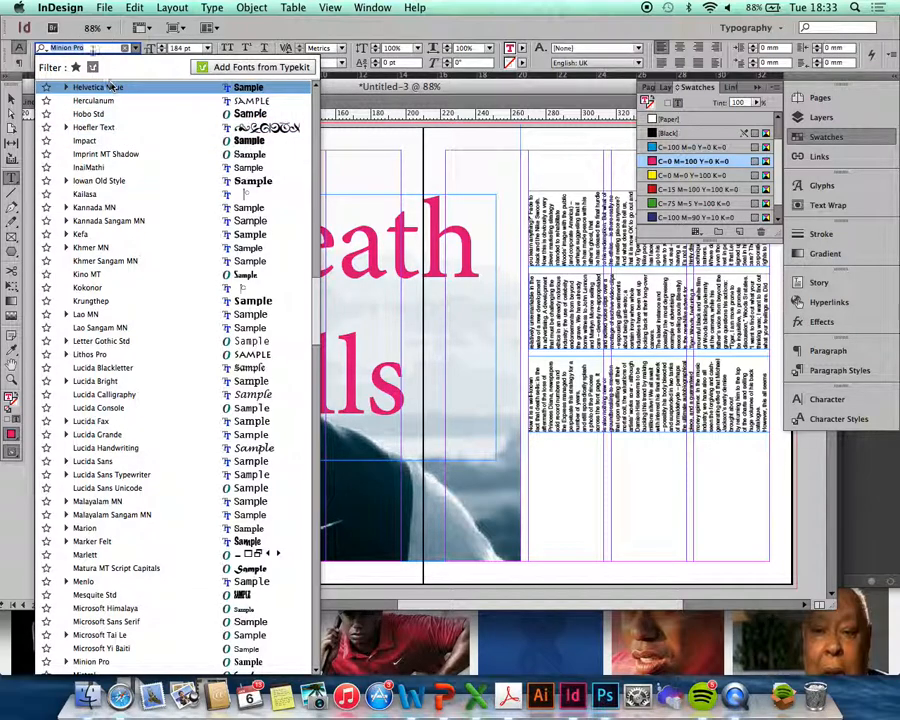
{"action": "left_click", "coordinate": [128, 369]}
{"action": "left_click_drag", "start_coordinate": [251, 376], "coordinate": [210, 384]}
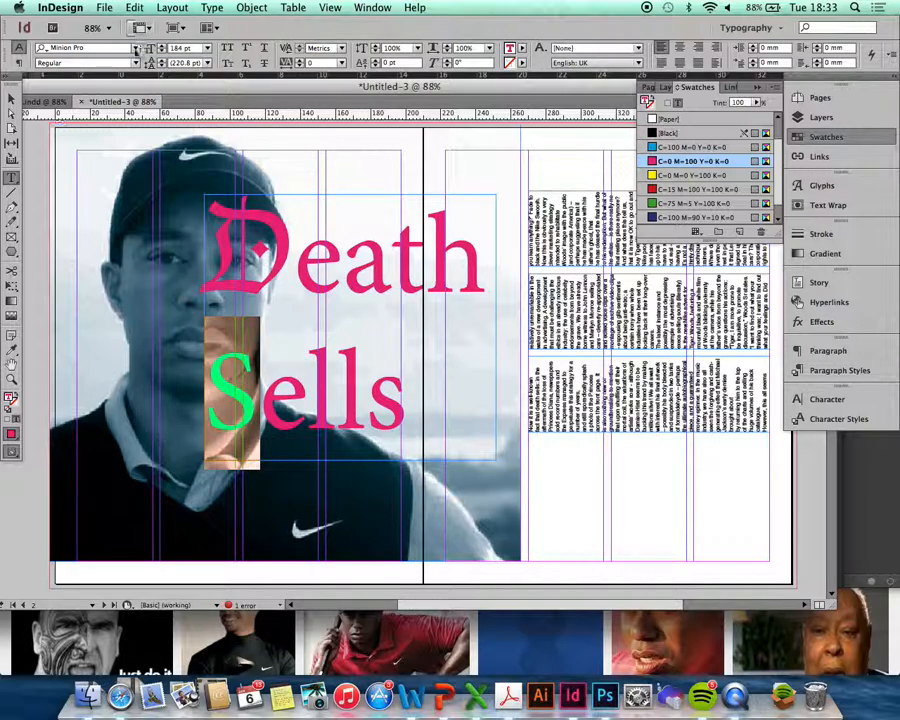
{"action": "left_click", "coordinate": [135, 48]}
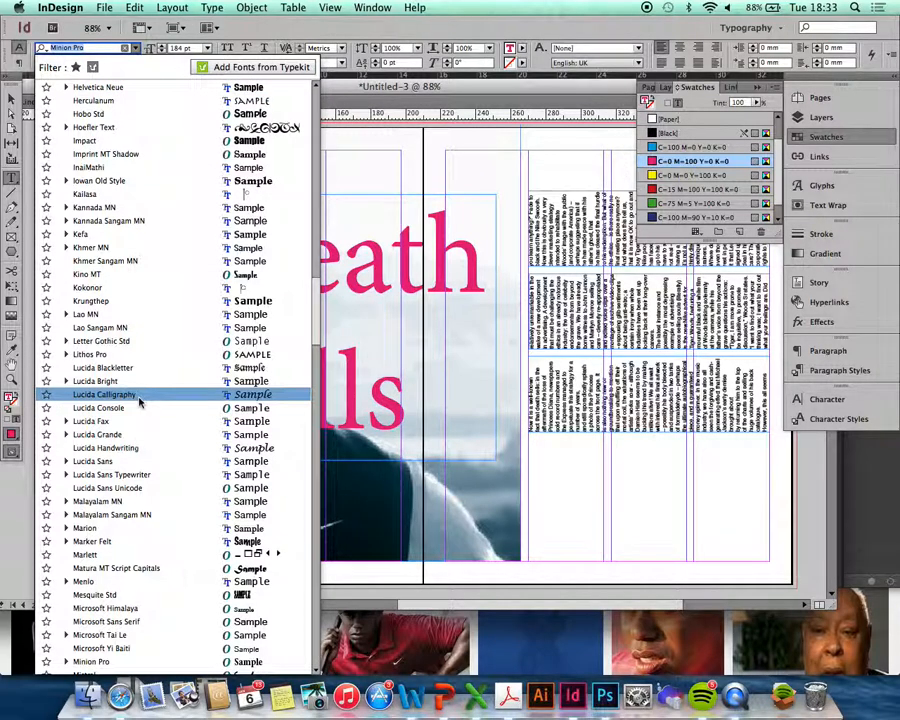
{"action": "left_click", "coordinate": [103, 367]}
- Set the remaining letters of Death in Avenir Light
{"action": "left_click_drag", "start_coordinate": [294, 258], "coordinate": [490, 262]}
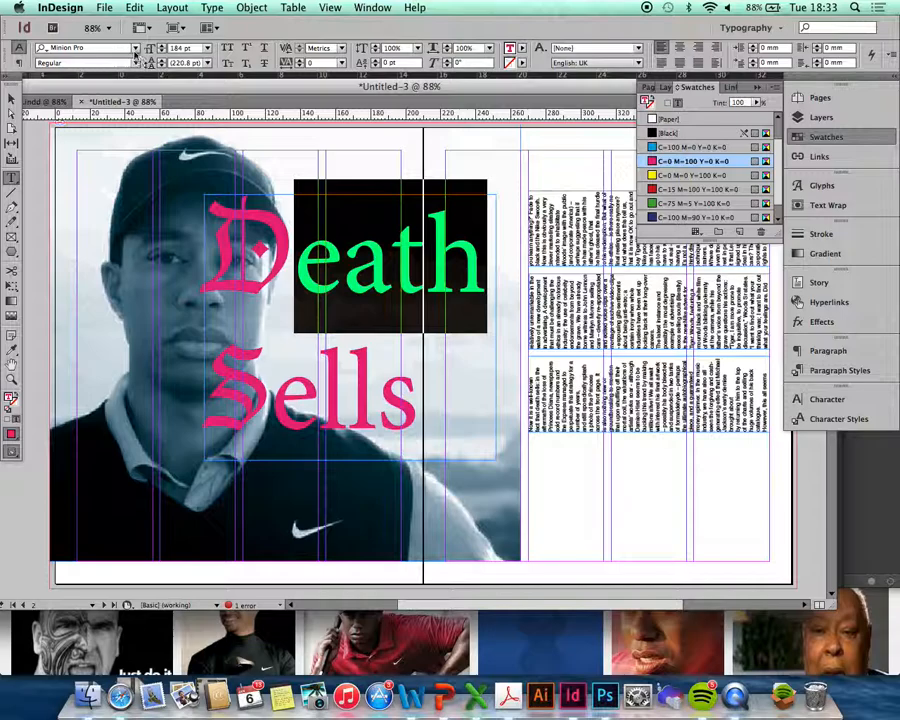
{"action": "left_click", "coordinate": [136, 49]}
{"action": "scroll", "coordinate": [158, 285], "scroll_direction": "down", "scroll_amount": 5}
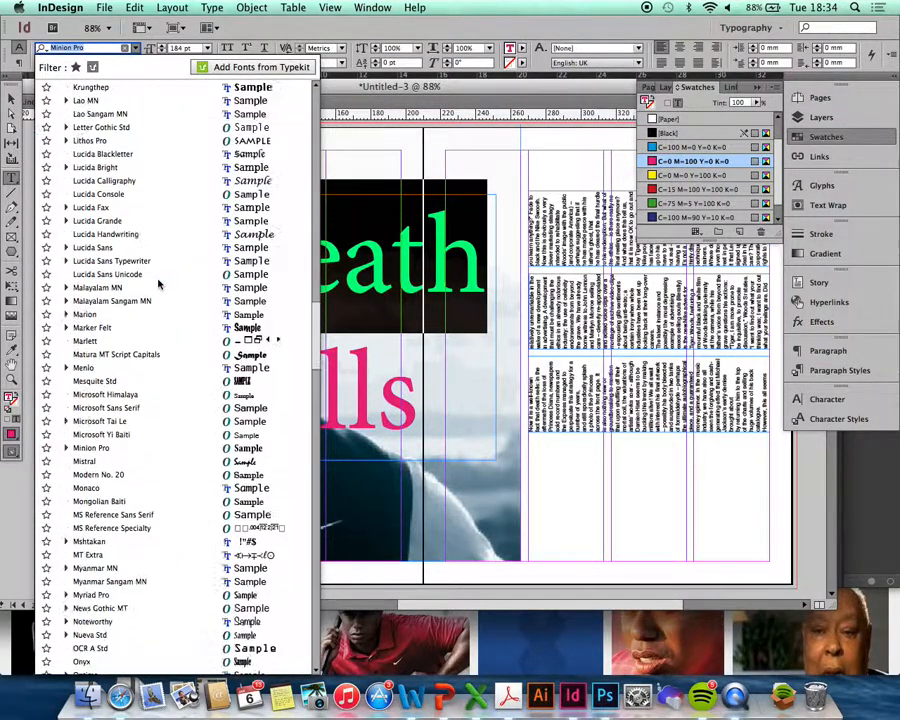
{"action": "scroll", "coordinate": [158, 285], "scroll_direction": "up", "scroll_amount": 15}
{"action": "scroll", "coordinate": [158, 285], "scroll_direction": "down", "scroll_amount": 2}
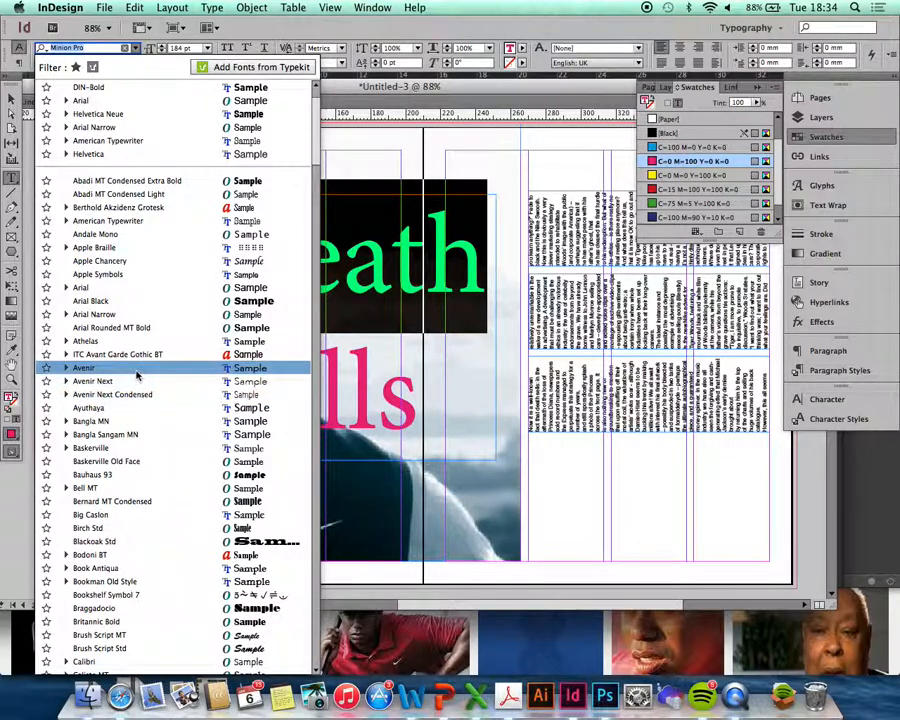
{"action": "left_click", "coordinate": [130, 367]}
{"action": "left_click", "coordinate": [137, 66]}
{"action": "left_click", "coordinate": [66, 74]}
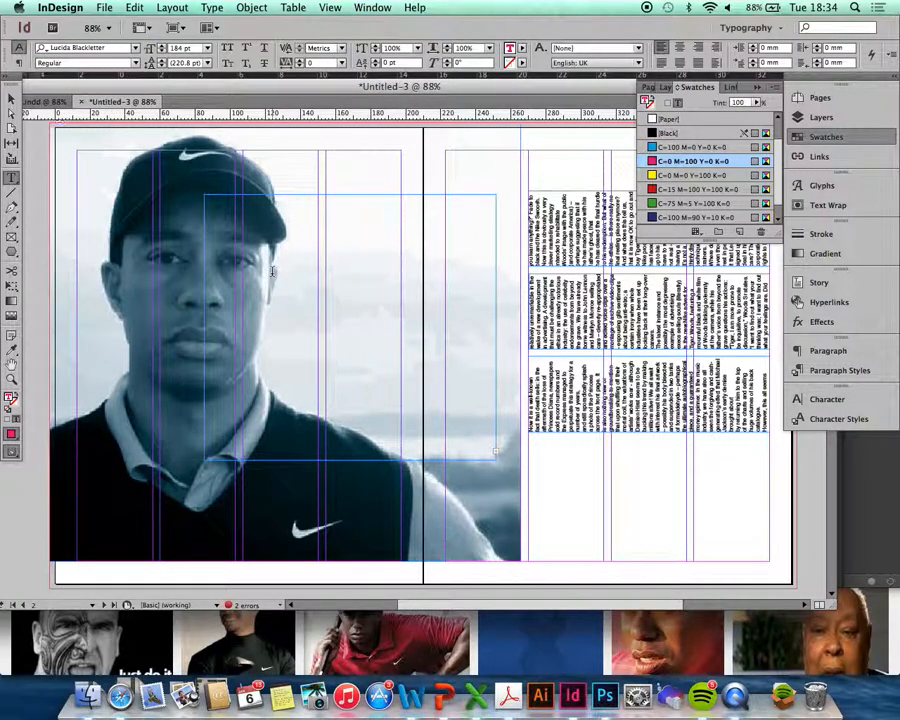
- Set the Death Sells headline text to 36 pt
{"action": "left_click", "coordinate": [207, 48]}
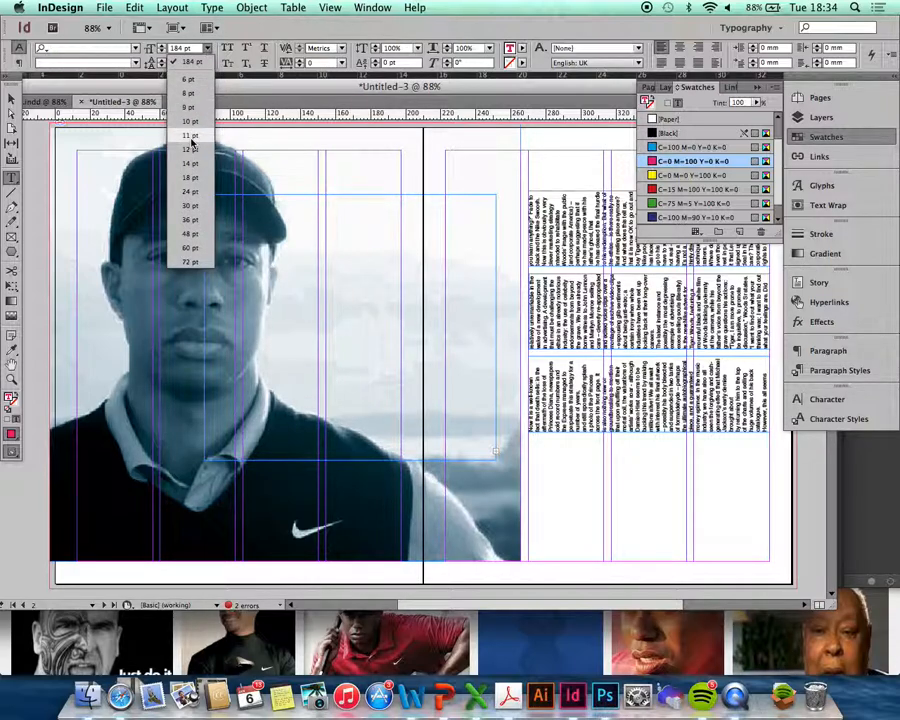
{"action": "left_click", "coordinate": [192, 219]}
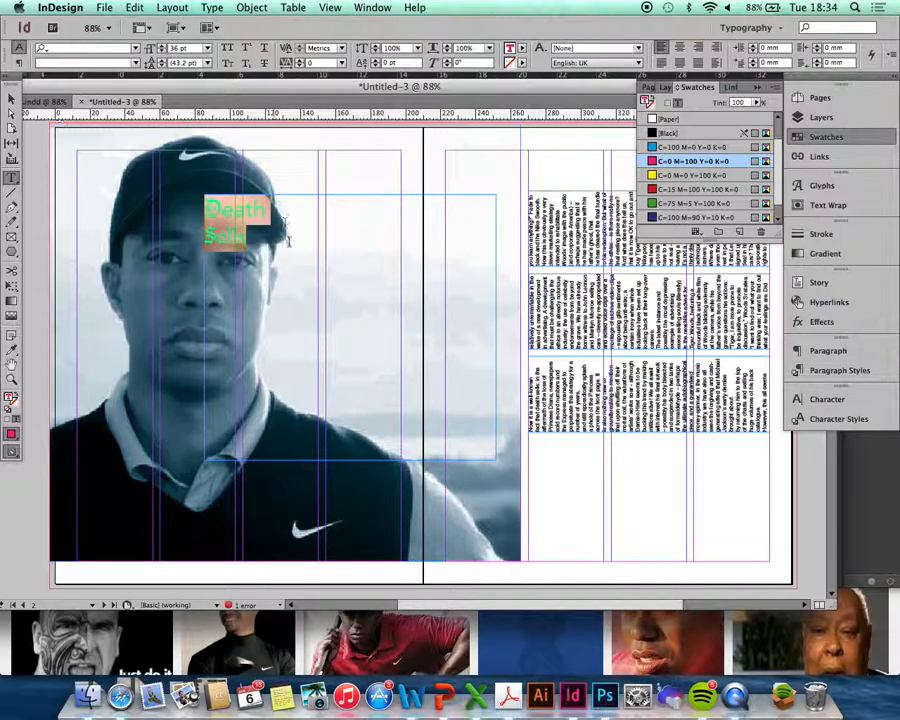
{"action": "left_click", "coordinate": [265, 220]}
- Change 'eath' and 'ells' to Avenir Light Oblique, keeping D and S blackletter, then select the headline
{"action": "left_click_drag", "start_coordinate": [244, 237], "coordinate": [221, 238]}
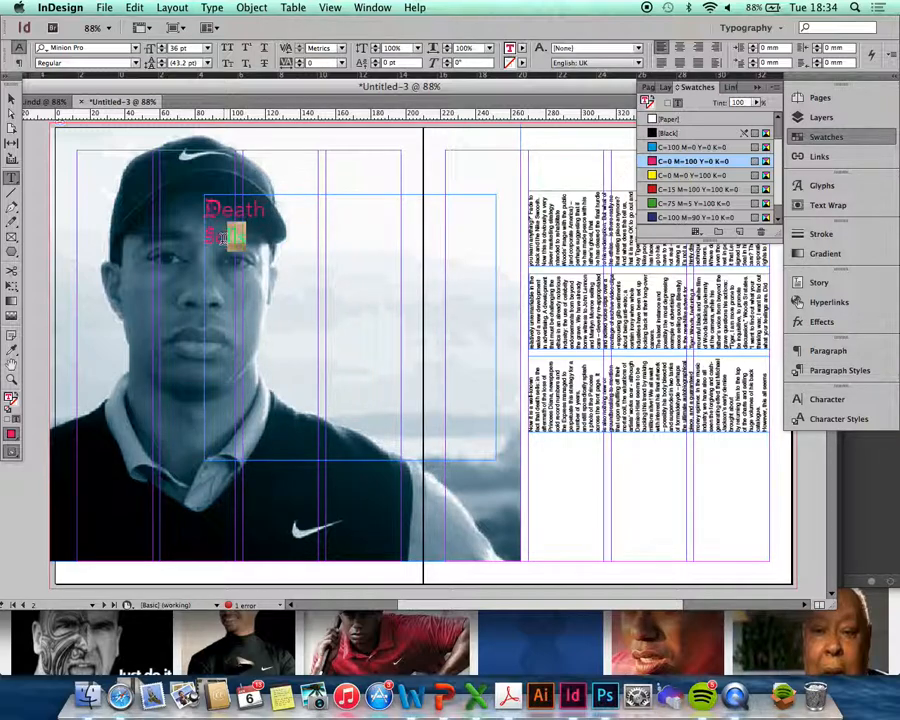
{"action": "left_click", "coordinate": [137, 49]}
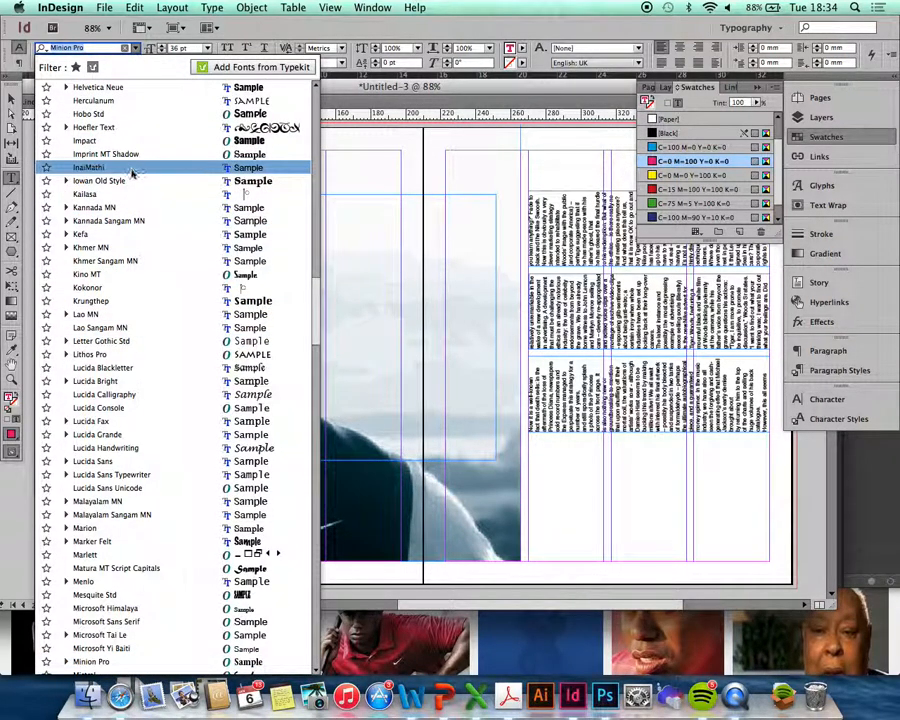
{"action": "type", "text": "ave"}
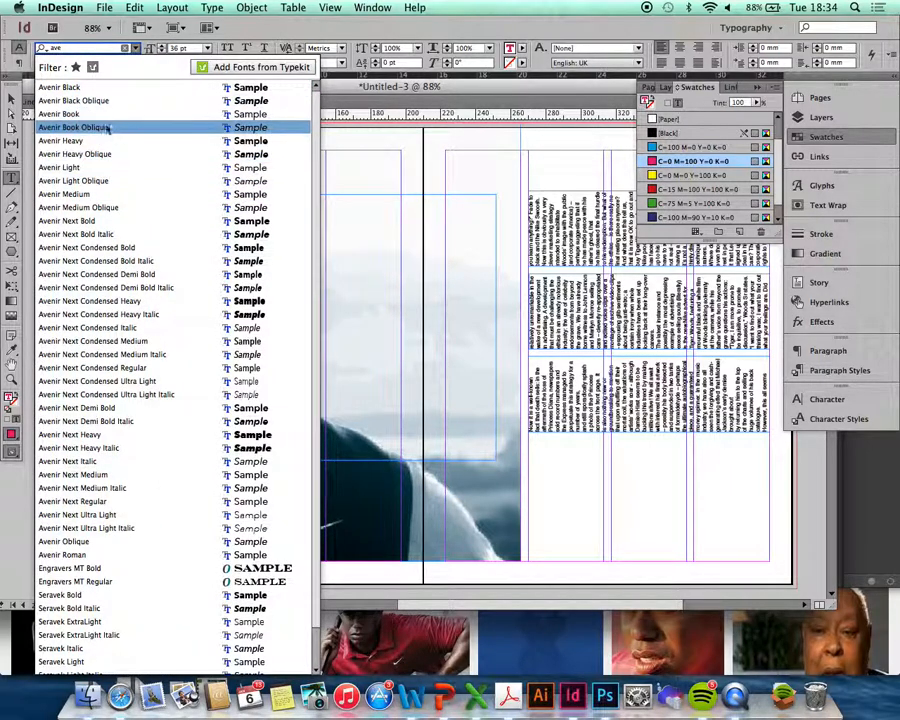
{"action": "left_click", "coordinate": [102, 170]}
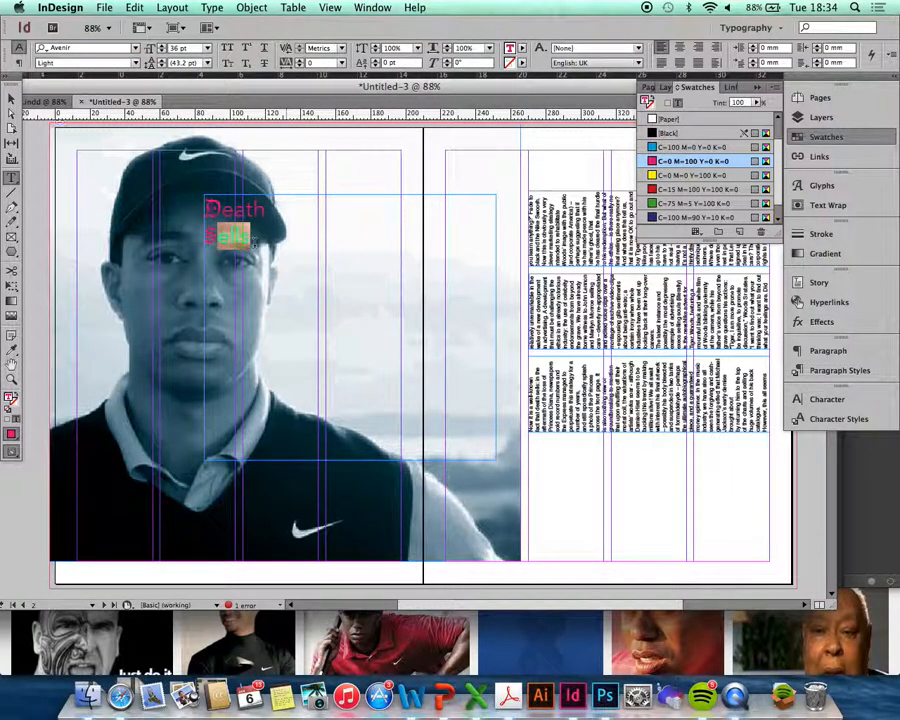
{"action": "left_click_drag", "start_coordinate": [215, 210], "coordinate": [265, 210]}
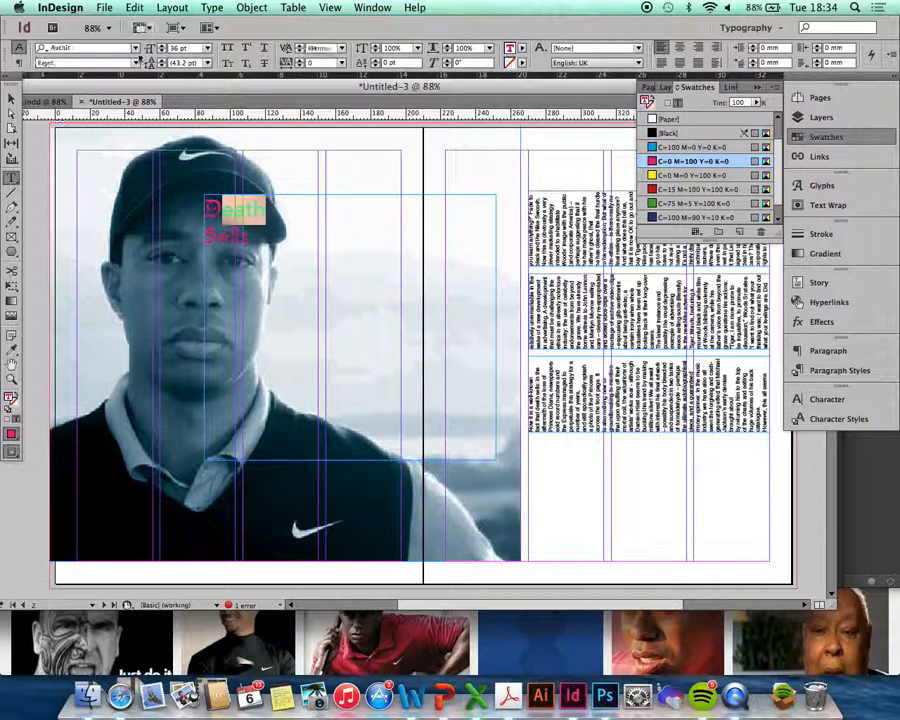
{"action": "left_click", "coordinate": [137, 62]}
{"action": "left_click", "coordinate": [126, 90]}
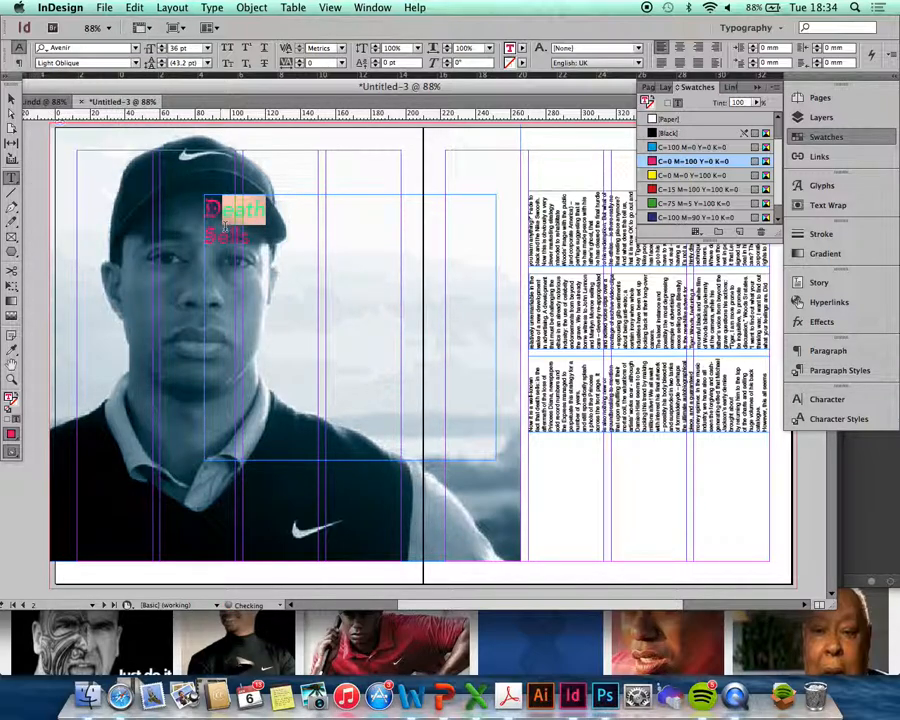
{"action": "left_click_drag", "start_coordinate": [216, 237], "coordinate": [244, 237]}
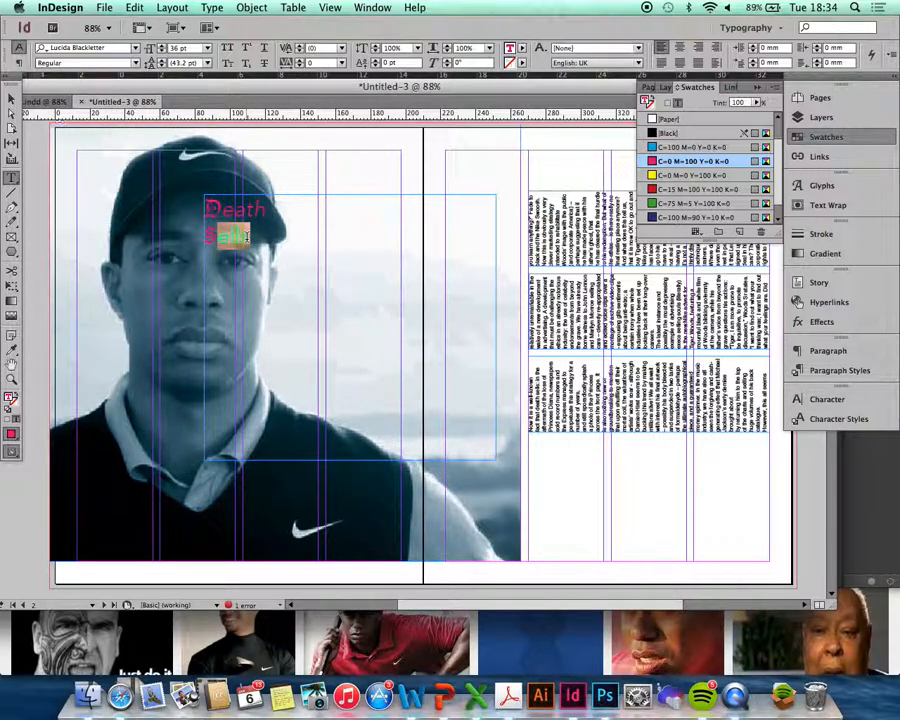
{"action": "left_click", "coordinate": [137, 62]}
{"action": "left_click", "coordinate": [128, 89]}
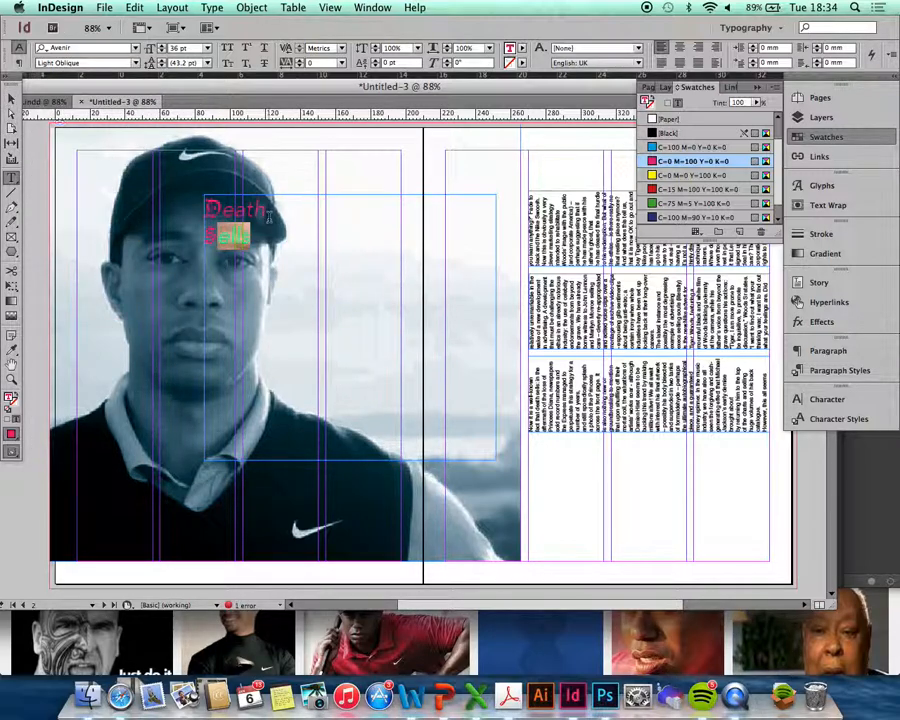
{"action": "left_click", "coordinate": [268, 213]}
{"action": "left_click_drag", "start_coordinate": [257, 234], "coordinate": [192, 215]}
- Enlarge the headline step by step to 160 pt with Cmd+Shift+>
{"action": "key", "text": "super+shift+period"}
{"action": "key", "text": "super+shift+period"}
{"action": "key", "text": "super+shift+period"}
{"action": "key", "text": "super+shift+period"}
{"action": "key", "text": "super+shift+period"}
{"action": "key", "text": "super+shift+period"}
{"action": "key", "text": "super+shift+period"}
{"action": "key", "text": "super+shift+period"}
{"action": "key", "text": "super+shift+period"}
{"action": "key", "text": "super+shift+period"}
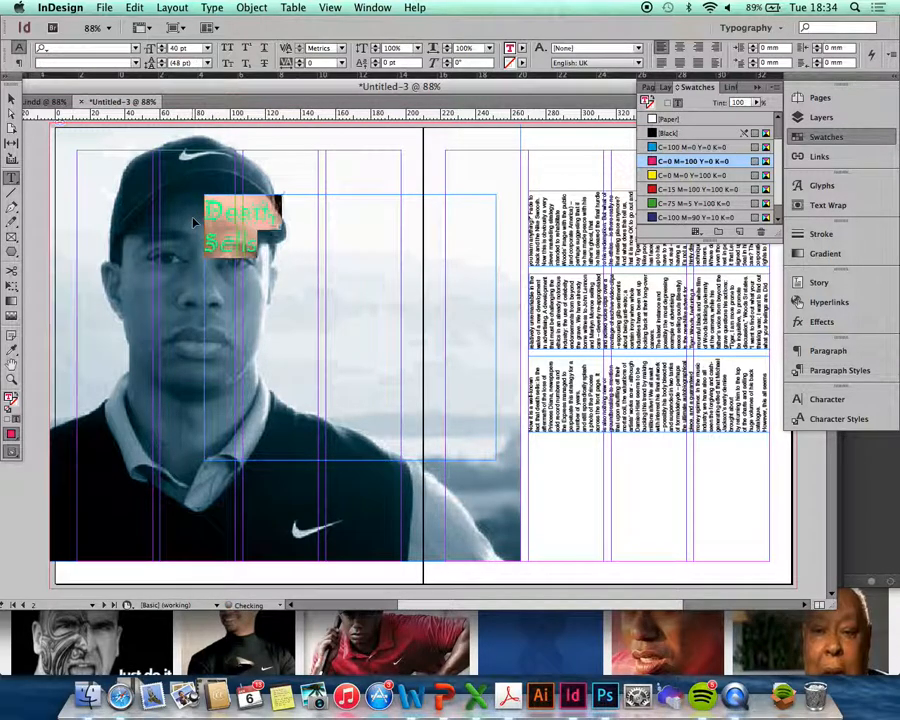
{"action": "key", "text": "super+shift+period"}
{"action": "key", "text": "super+shift+period"}
{"action": "key", "text": "super+shift+period"}
{"action": "key", "text": "super+shift+period"}
{"action": "key", "text": "super+shift+period"}
{"action": "key", "text": "super+shift+period"}
{"action": "key", "text": "super+shift+period"}
{"action": "key", "text": "super+shift+period"}
{"action": "key", "text": "super+shift+period"}
{"action": "key", "text": "super+shift+period"}
{"action": "key", "text": "super+shift+period"}
{"action": "key", "text": "super+shift+period"}
{"action": "key", "text": "super+shift+period"}
{"action": "key", "text": "super+shift+period"}
{"action": "key", "text": "super+shift+period"}
{"action": "key", "text": "super+shift+period"}
{"action": "key", "text": "super+shift+period"}
{"action": "key", "text": "super+shift+period"}
{"action": "key", "text": "super+shift+period"}
{"action": "key", "text": "super+shift+period"}
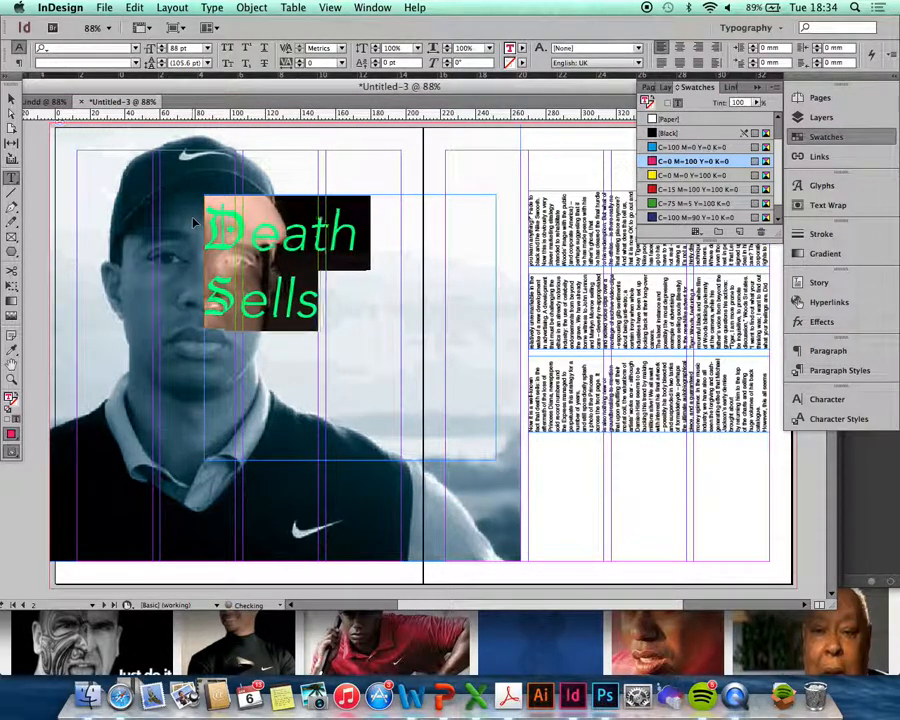
{"action": "key", "text": "super+shift+period"}
{"action": "key", "text": "super+shift+period"}
{"action": "key", "text": "super+shift+period"}
{"action": "key", "text": "super+shift+period"}
{"action": "key", "text": "super+shift+period"}
{"action": "key", "text": "super+shift+period"}
{"action": "key", "text": "super+shift+period"}
{"action": "key", "text": "super+shift+period"}
{"action": "key", "text": "super+shift+period"}
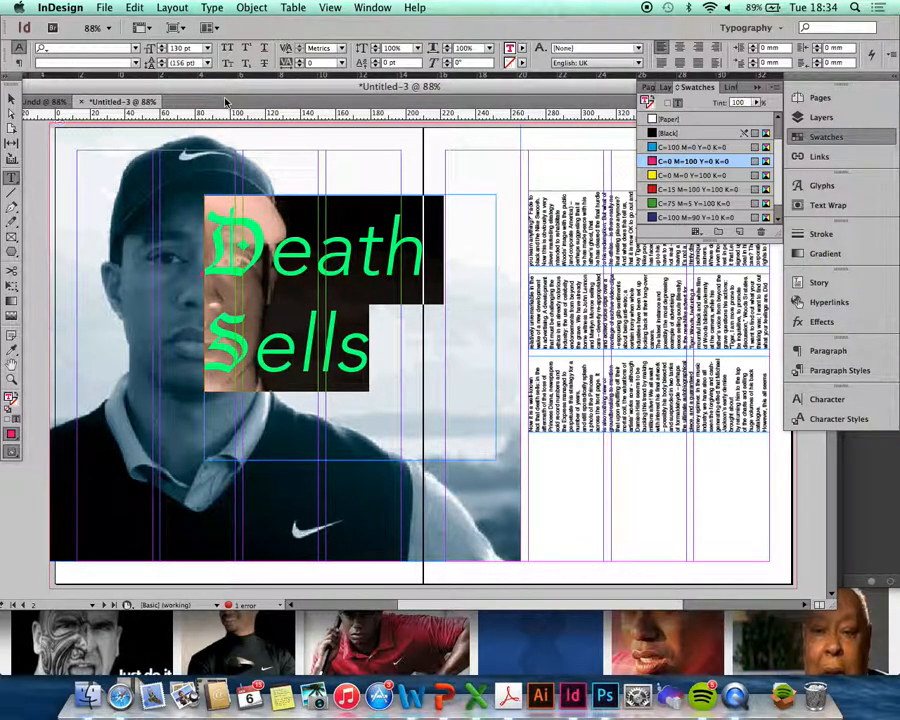
{"action": "key", "text": "super+shift+period"}
{"action": "key", "text": "super+shift+period"}
{"action": "key", "text": "super+shift+period"}
{"action": "key", "text": "super+shift+period"}
{"action": "key", "text": "super+shift+period"}
{"action": "key", "text": "super+shift+period"}
{"action": "key", "text": "super+shift+period"}
{"action": "key", "text": "super+shift+period"}
{"action": "key", "text": "super+shift+period"}
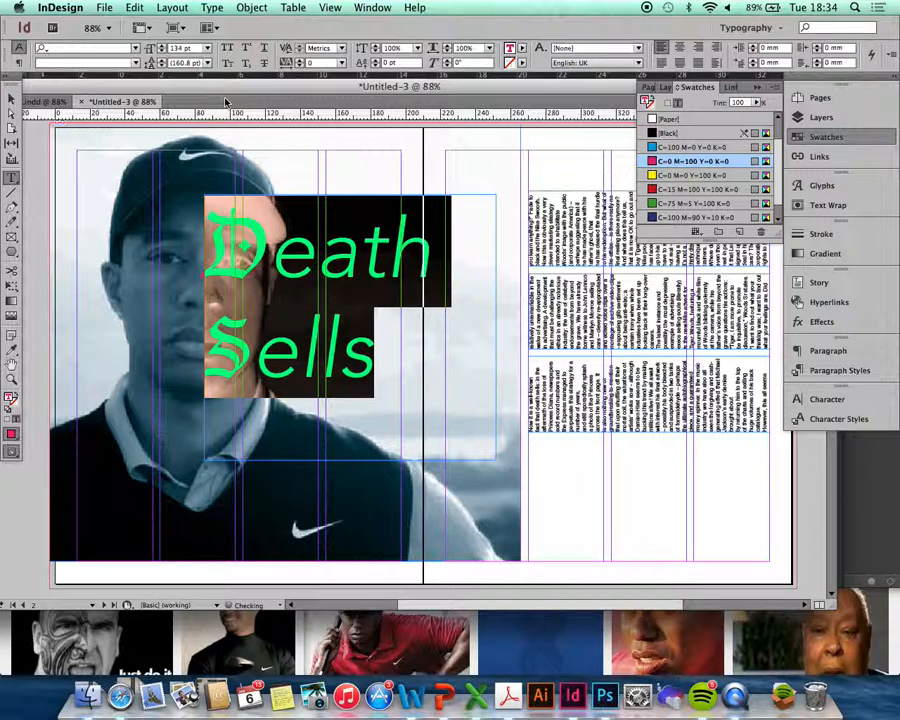
{"action": "key", "text": "super+shift+period"}
{"action": "key", "text": "super+shift+period"}
{"action": "key", "text": "super+shift+period"}
{"action": "key", "text": "super+shift+period"}
{"action": "key", "text": "super+shift+period"}
{"action": "key", "text": "super+shift+period"}
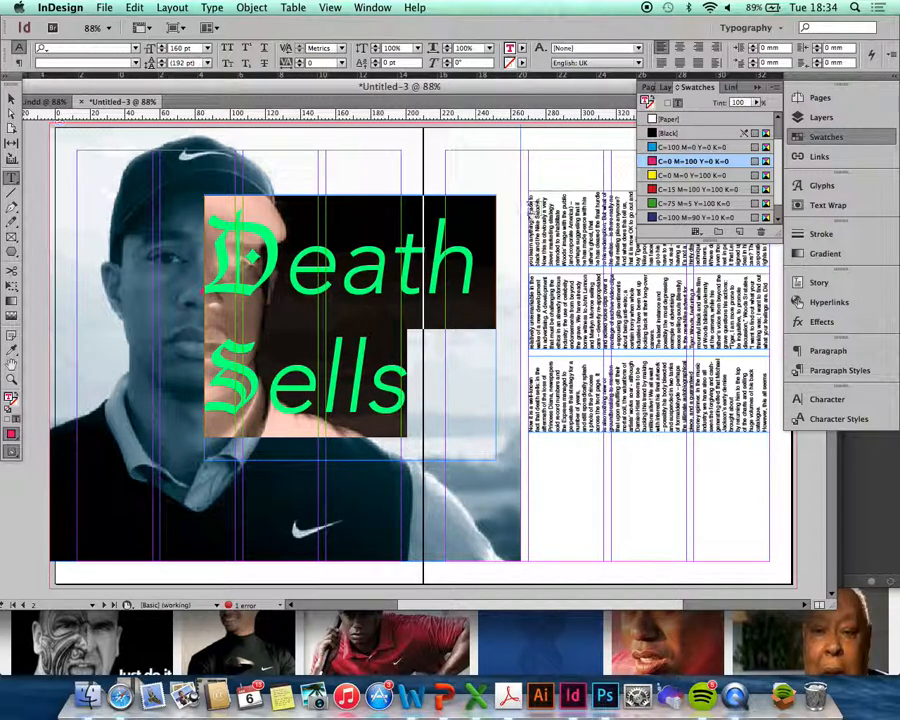
- Break the headline into three lines: 'Dea', 'thSe', 'lls'
{"action": "left_click", "coordinate": [368, 341]}
{"action": "left_click", "coordinate": [389, 268]}
{"action": "key", "text": "Return"}
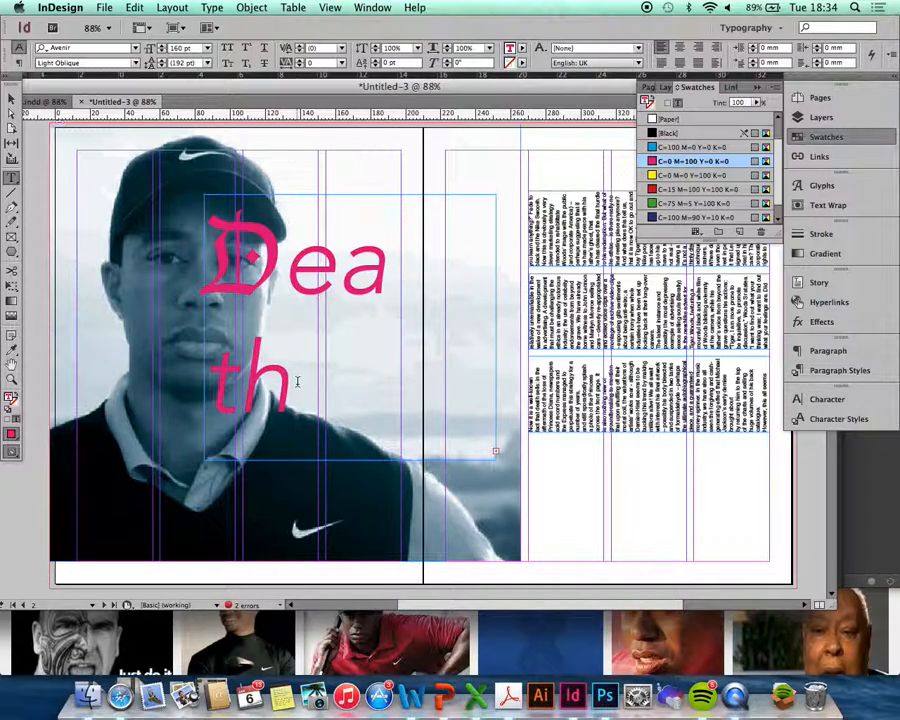
{"action": "key", "text": "Delete"}
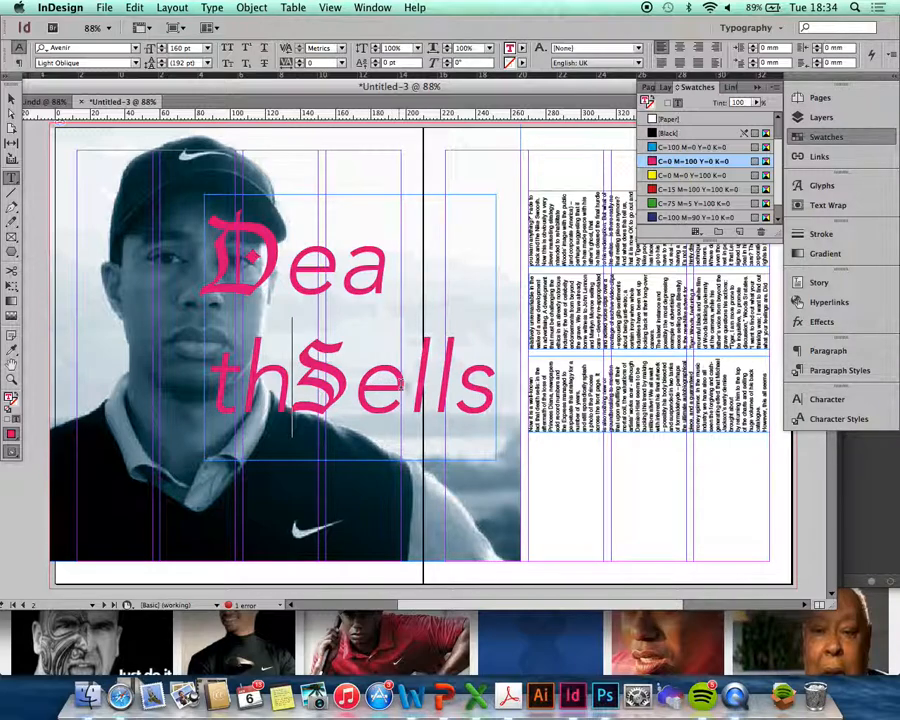
{"action": "left_click", "coordinate": [413, 383]}
{"action": "key", "text": "Return"}
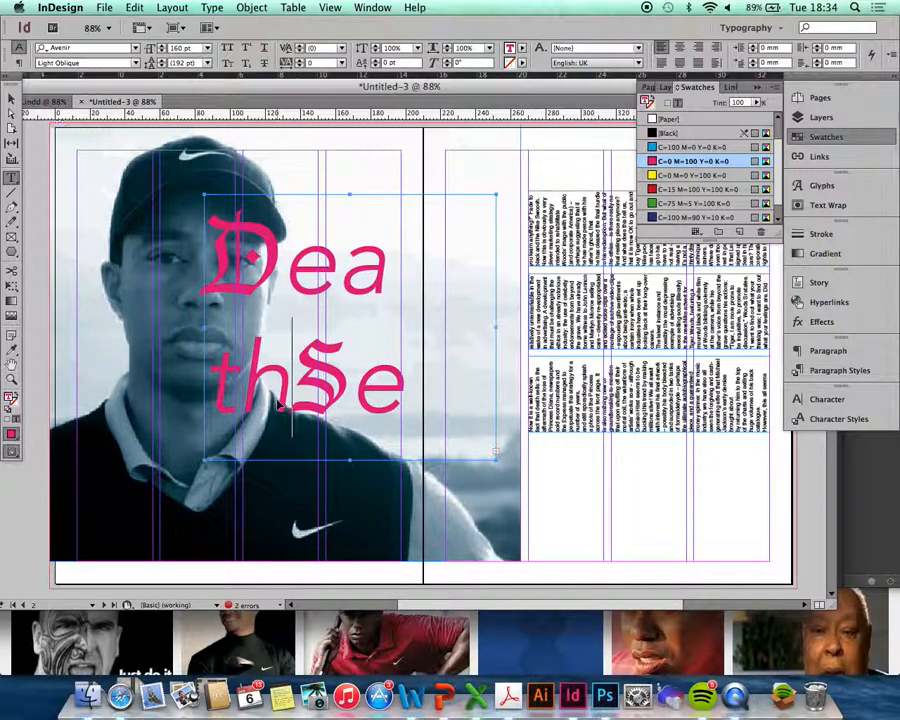
- Set the headline leading to 130 pt, stepping up from 72 pt
{"action": "key", "text": "super+a"}
{"action": "left_click", "coordinate": [206, 63]}
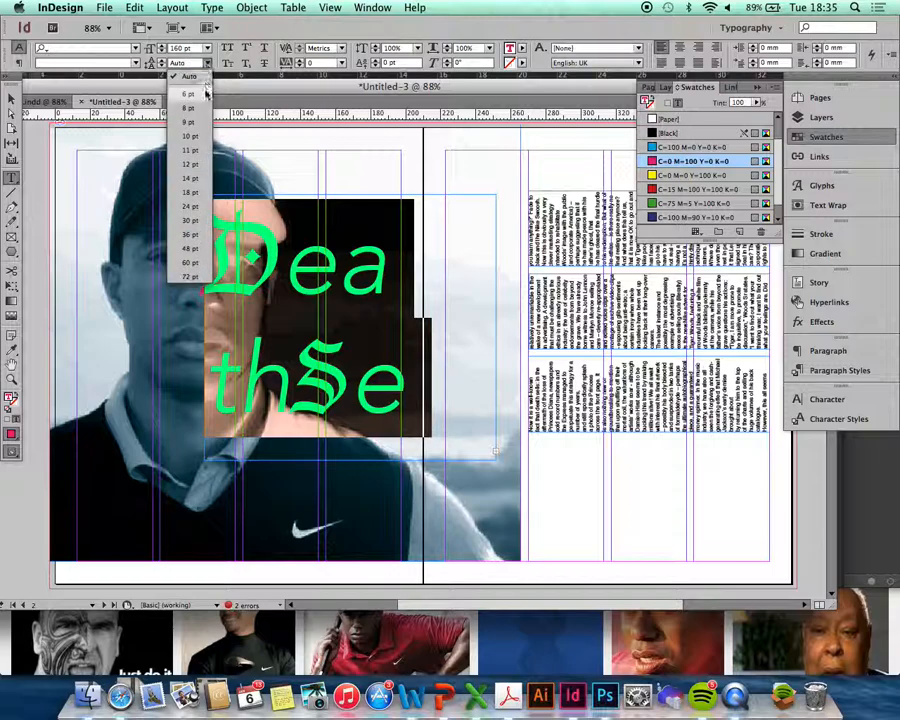
{"action": "left_click", "coordinate": [190, 277]}
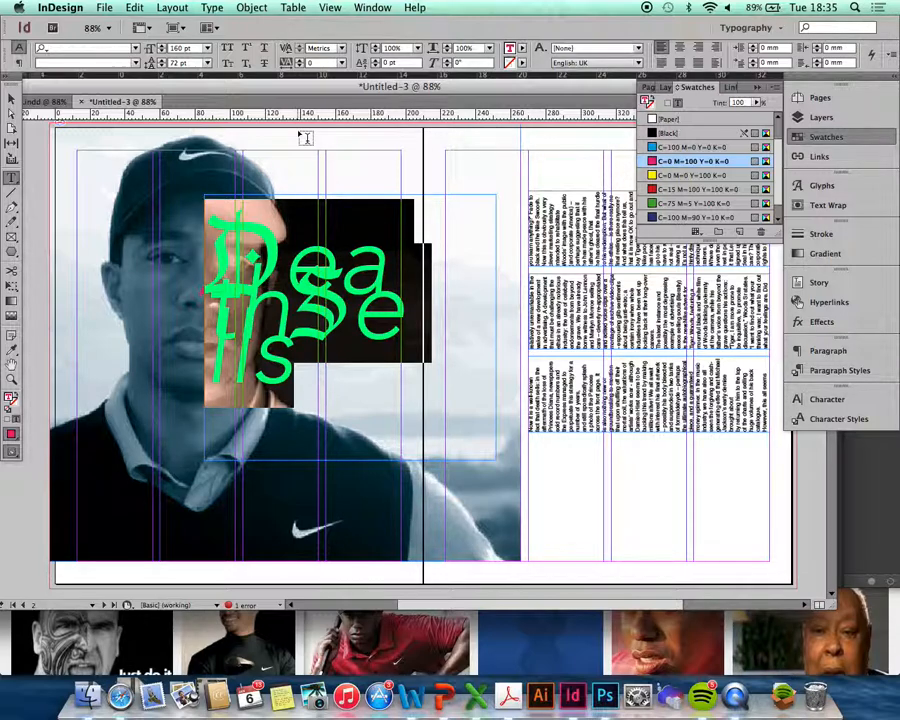
{"action": "key", "text": "alt+Down"}
{"action": "key", "text": "alt+Down"}
{"action": "key", "text": "alt+Down"}
{"action": "key", "text": "alt+Down"}
{"action": "key", "text": "alt+Down"}
{"action": "key", "text": "alt+Down"}
{"action": "key", "text": "alt+Down"}
{"action": "key", "text": "alt+Down"}
{"action": "key", "text": "alt+Down"}
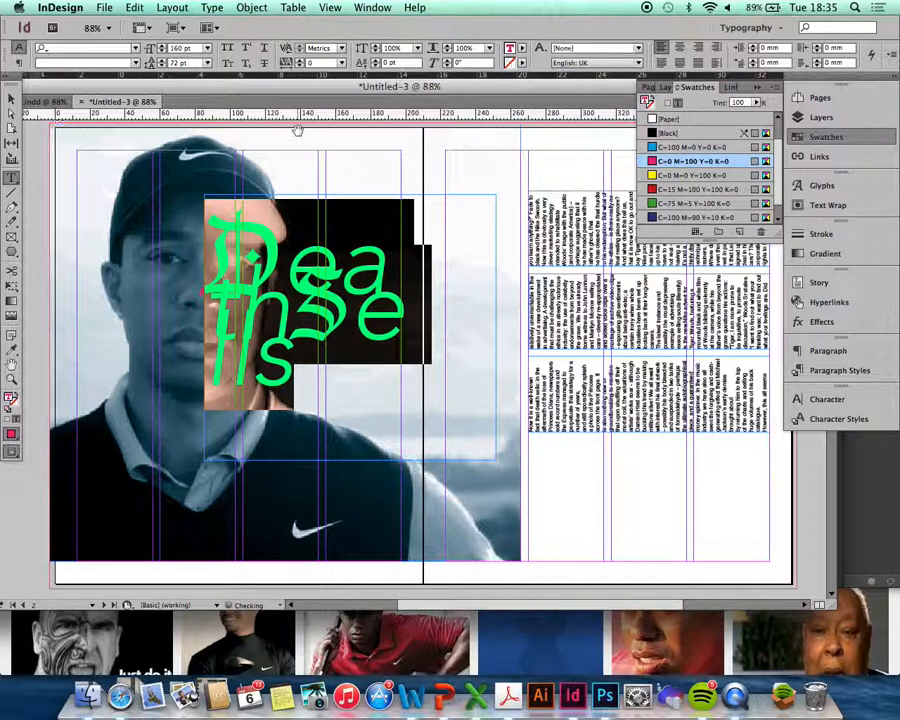
{"action": "key", "text": "alt+Down"}
{"action": "key", "text": "alt+Down"}
{"action": "key", "text": "alt+Down"}
{"action": "key", "text": "alt+Down"}
{"action": "key", "text": "alt+Down"}
{"action": "key", "text": "alt+Down"}
{"action": "key", "text": "alt+Down"}
{"action": "key", "text": "alt+Down"}
{"action": "key", "text": "alt+Down"}
{"action": "key", "text": "alt+Down"}
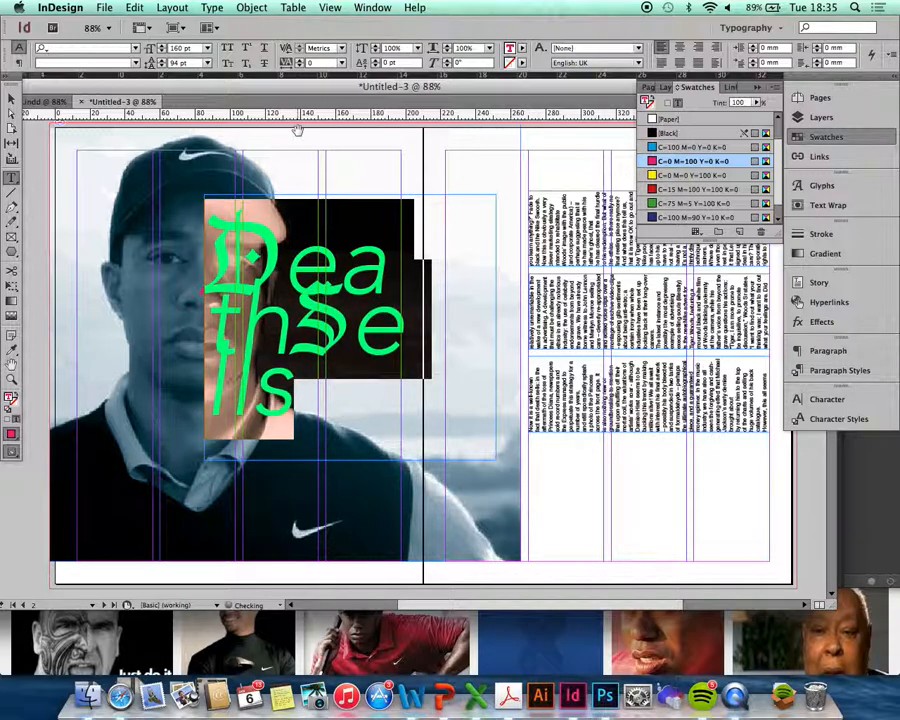
{"action": "key", "text": "alt+Down"}
{"action": "key", "text": "alt+Down"}
{"action": "key", "text": "alt+Down"}
{"action": "key", "text": "alt+Down"}
{"action": "key", "text": "alt+Down"}
{"action": "key", "text": "alt+Down"}
{"action": "key", "text": "alt+Down"}
{"action": "key", "text": "alt+Down"}
{"action": "key", "text": "alt+Down"}
{"action": "key", "text": "alt+Down"}
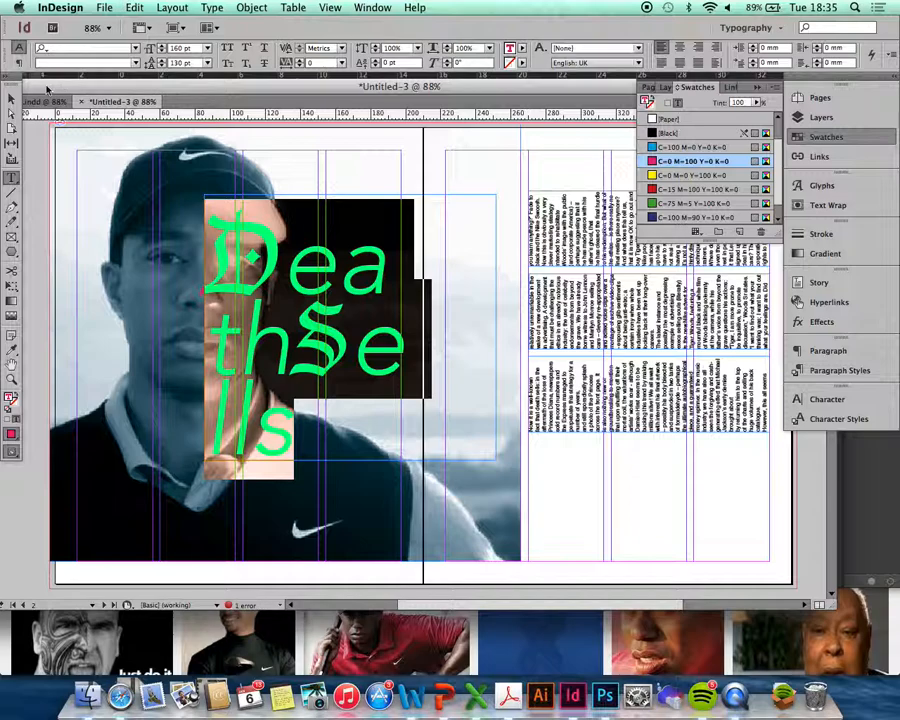
- Apply Justify All Lines so the headline letters spread across the frame
{"action": "left_click", "coordinate": [17, 64]}
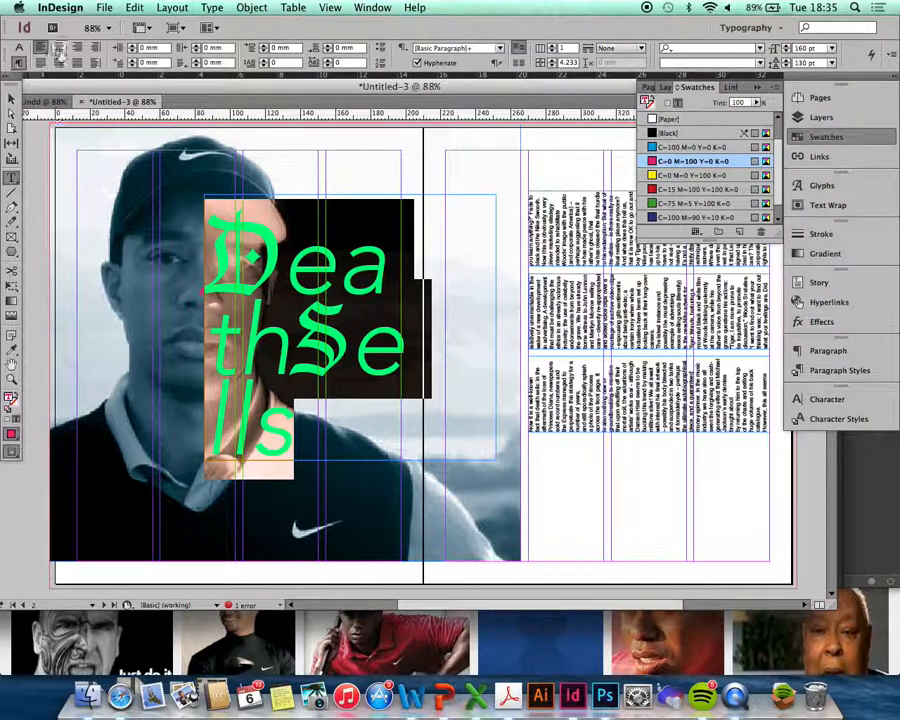
{"action": "left_click", "coordinate": [40, 63]}
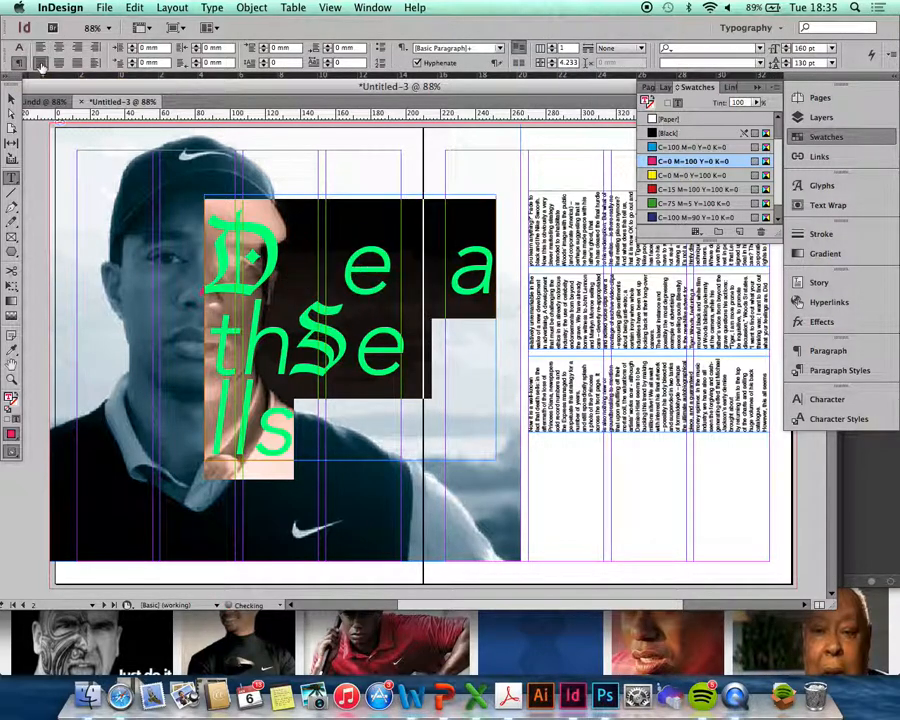
{"action": "left_click", "coordinate": [77, 63]}
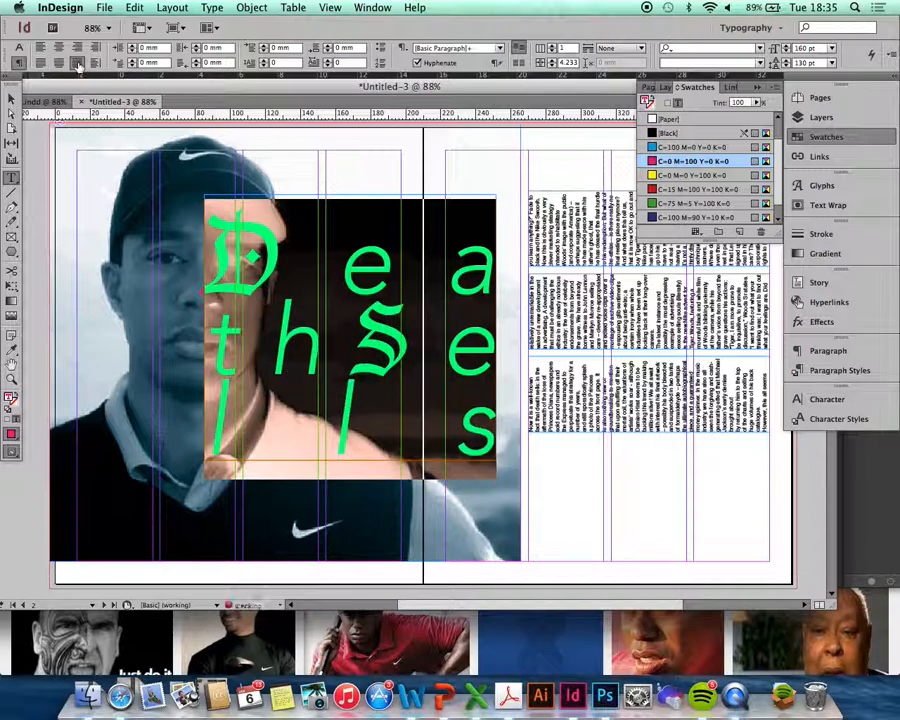
{"action": "left_click", "coordinate": [378, 353]}
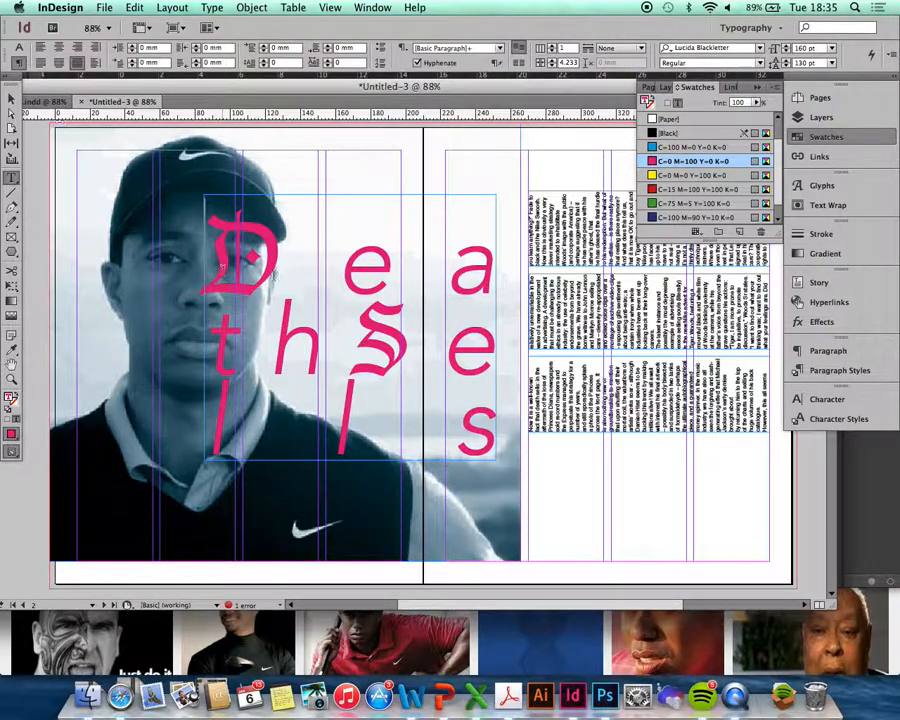
{"action": "left_click_drag", "start_coordinate": [224, 279], "coordinate": [505, 410]}
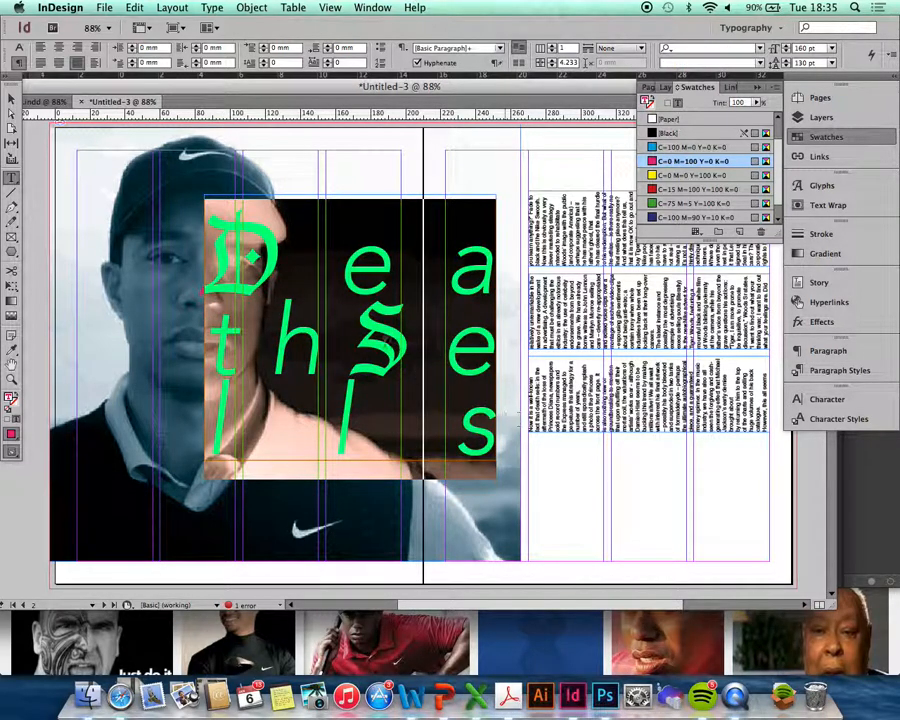
{"action": "left_click", "coordinate": [416, 395]}
- In preview mode, select the pink headline frame with the Selection tool and show the Window menu
{"action": "left_click", "coordinate": [11, 99]}
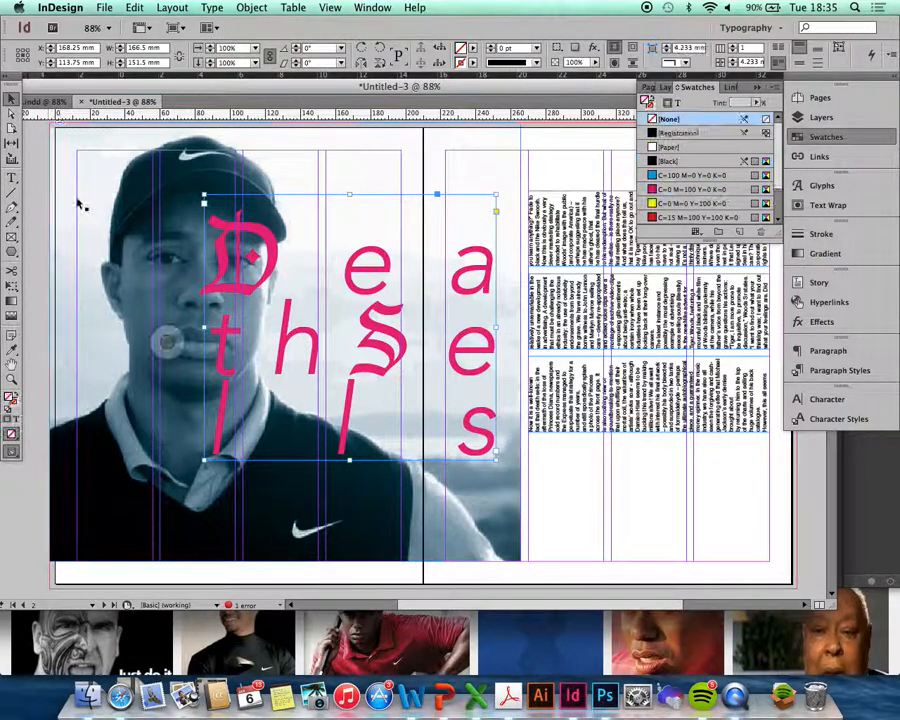
{"action": "left_click", "coordinate": [60, 184]}
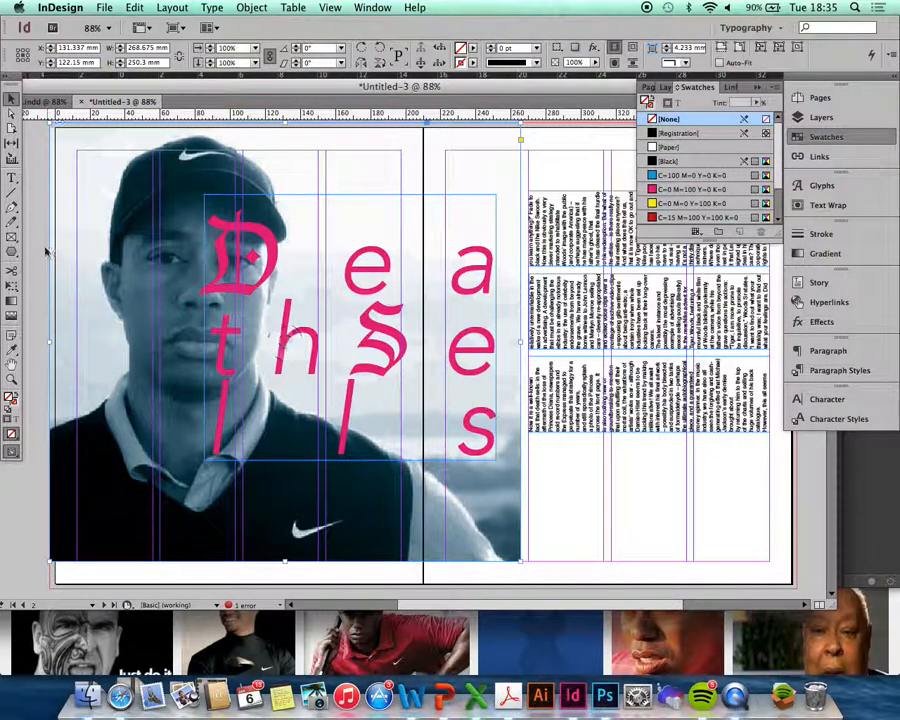
{"action": "left_click", "coordinate": [45, 250]}
{"action": "key", "text": "w"}
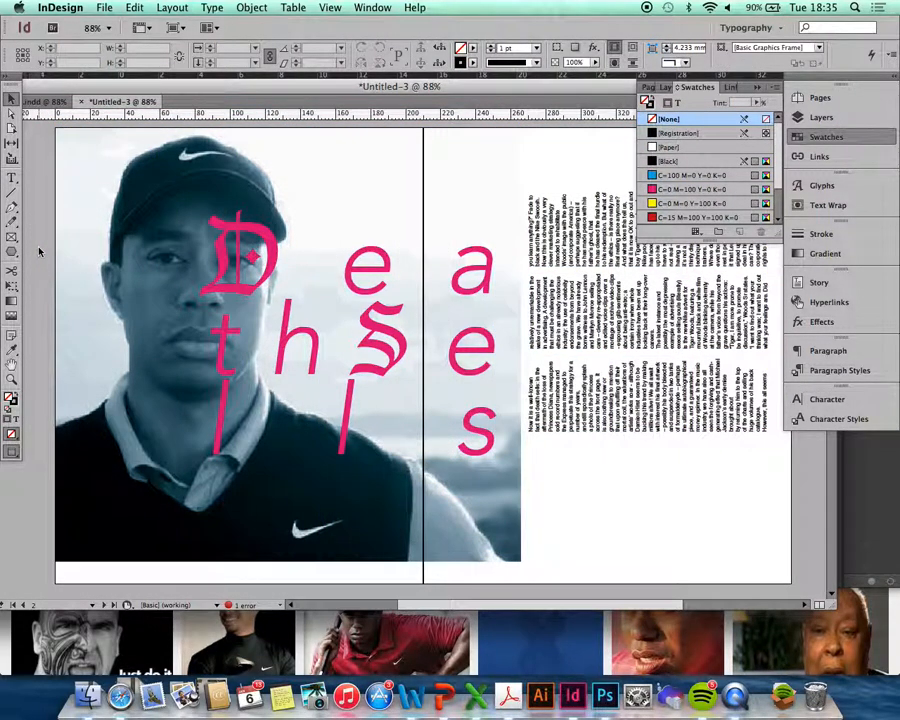
{"action": "left_click", "coordinate": [249, 297]}
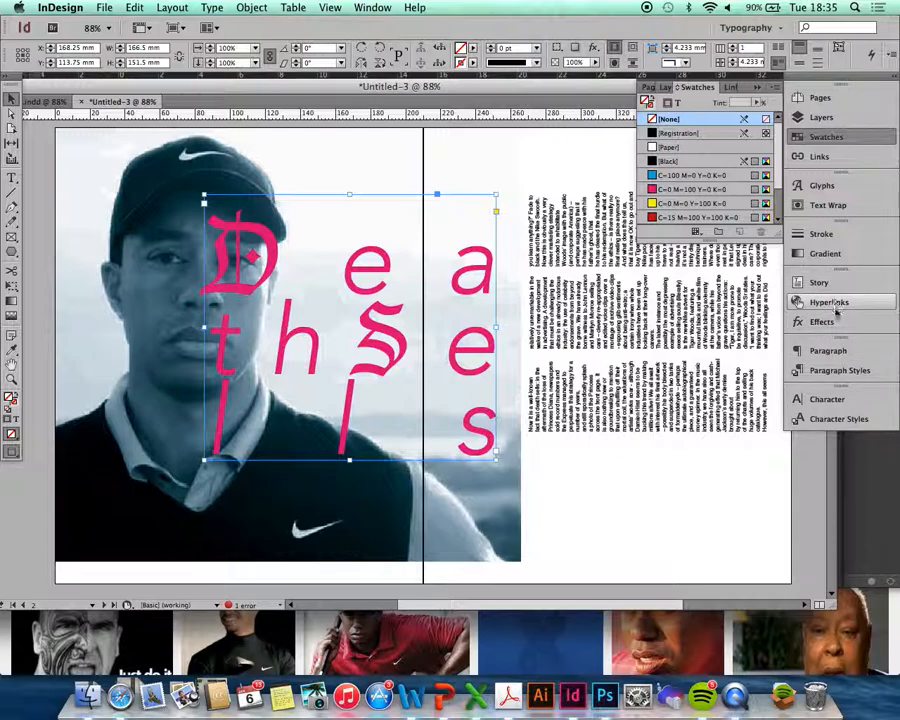
{"action": "left_click", "coordinate": [372, 7]}
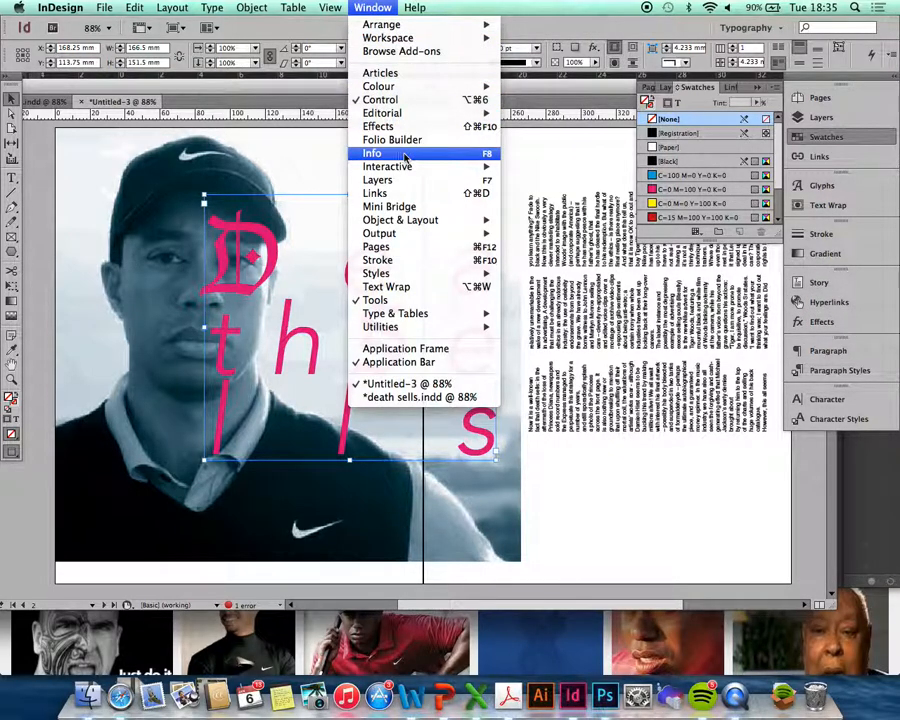
- In the Effects panel, try Multiply, Screen and Overlay blend modes on the headline
{"action": "left_click", "coordinate": [380, 126]}
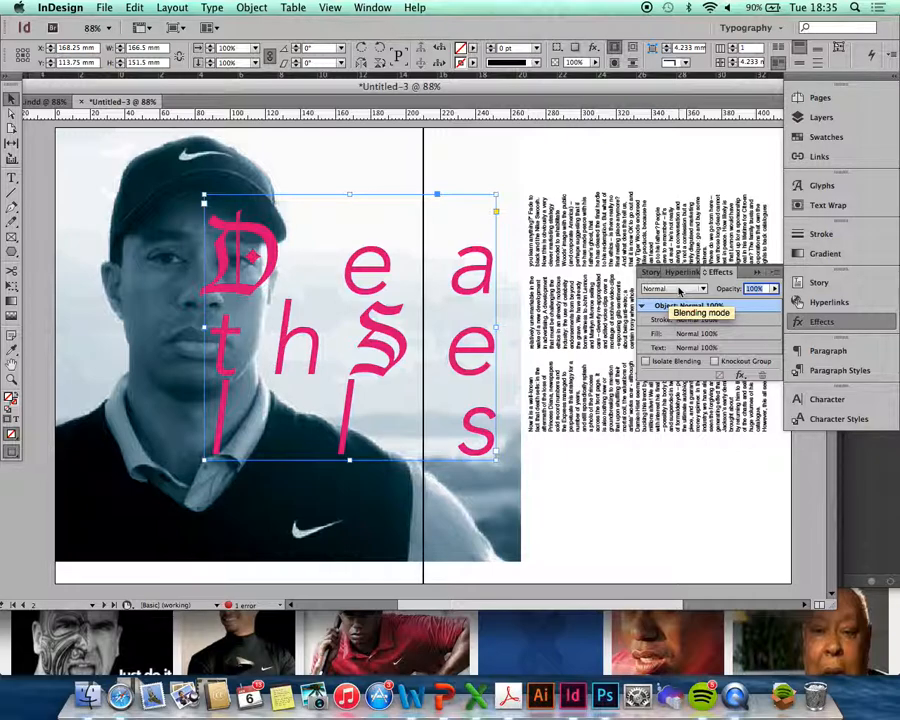
{"action": "left_click", "coordinate": [679, 289]}
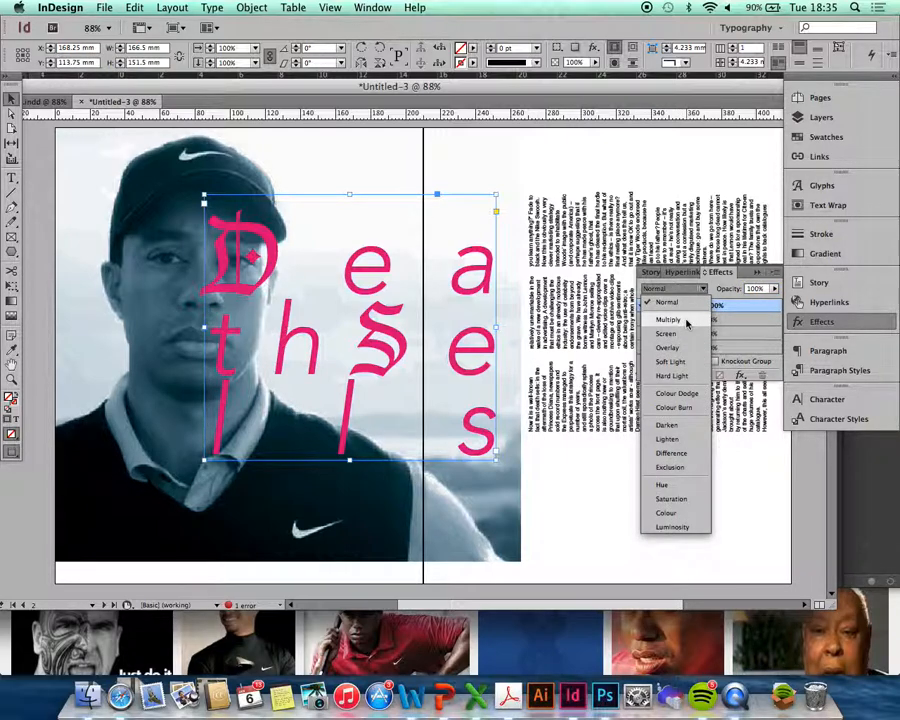
{"action": "left_click", "coordinate": [687, 321]}
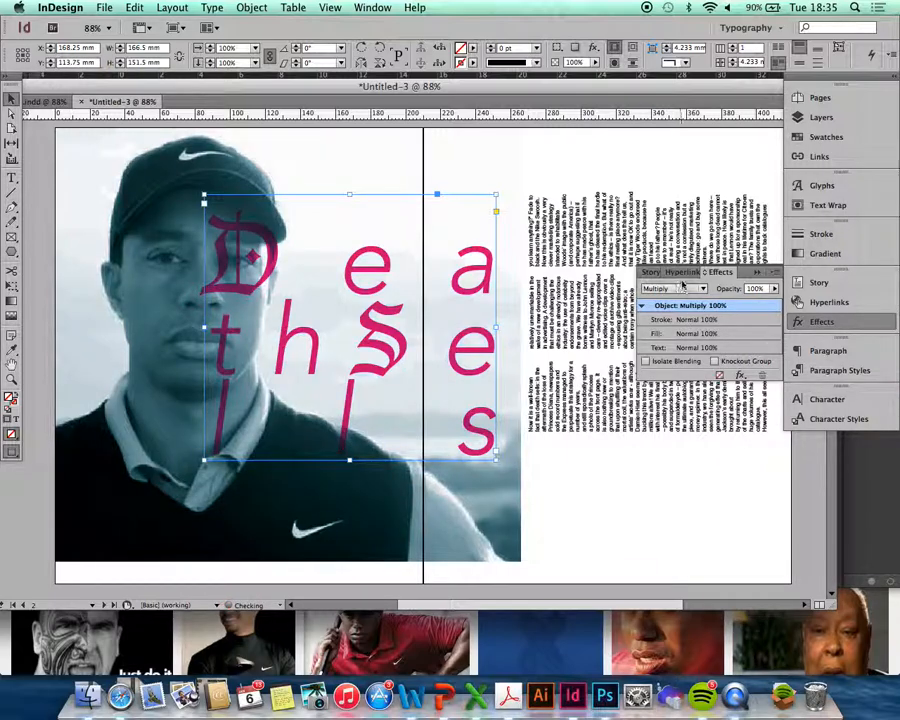
{"action": "left_click", "coordinate": [679, 289]}
{"action": "left_click", "coordinate": [684, 332]}
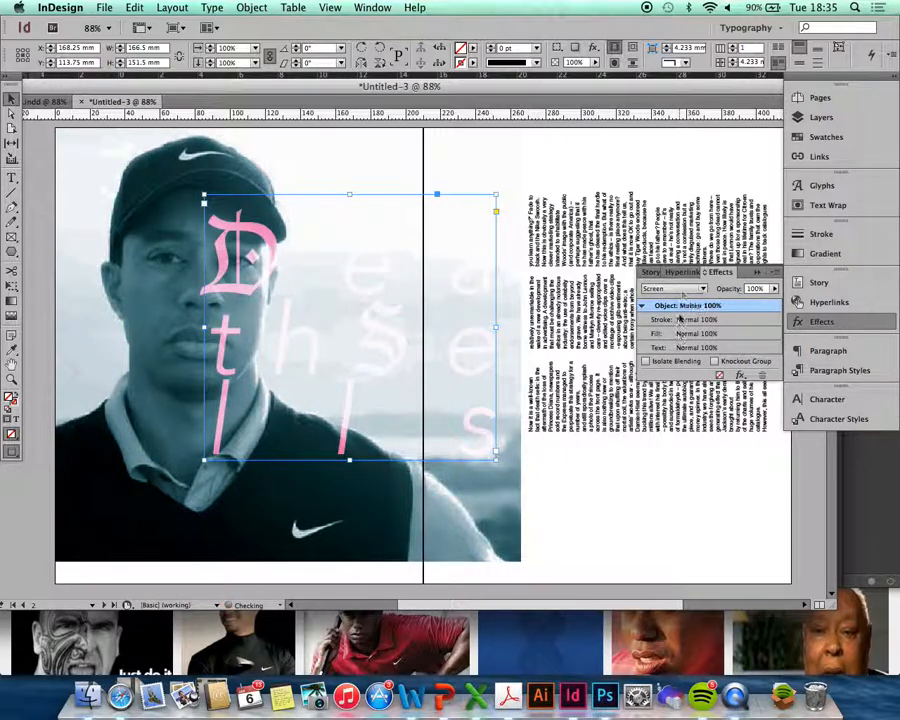
{"action": "left_click", "coordinate": [683, 290]}
{"action": "left_click", "coordinate": [678, 345]}
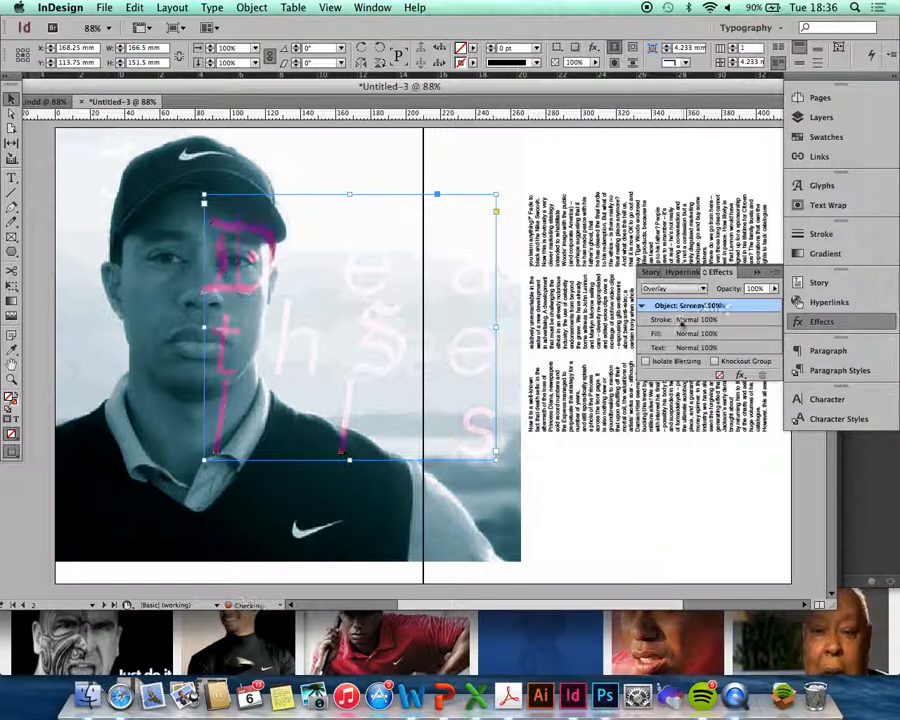
- Try Soft Light, Hard Light and Darken, then settle on Multiply for the headline
{"action": "left_click", "coordinate": [679, 289]}
{"action": "left_click", "coordinate": [684, 362]}
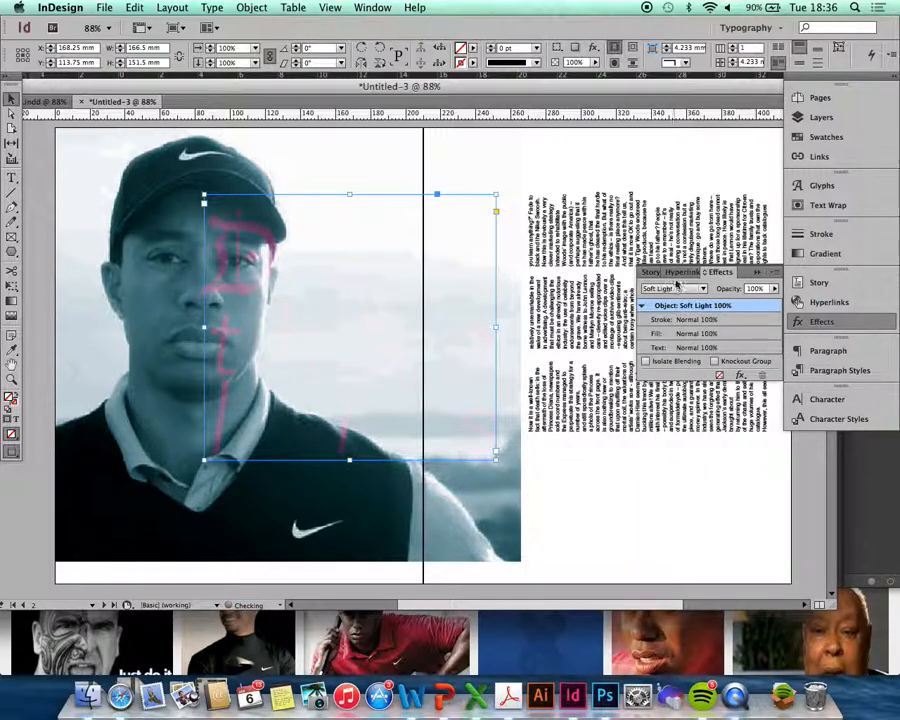
{"action": "left_click", "coordinate": [677, 291]}
{"action": "left_click", "coordinate": [684, 375]}
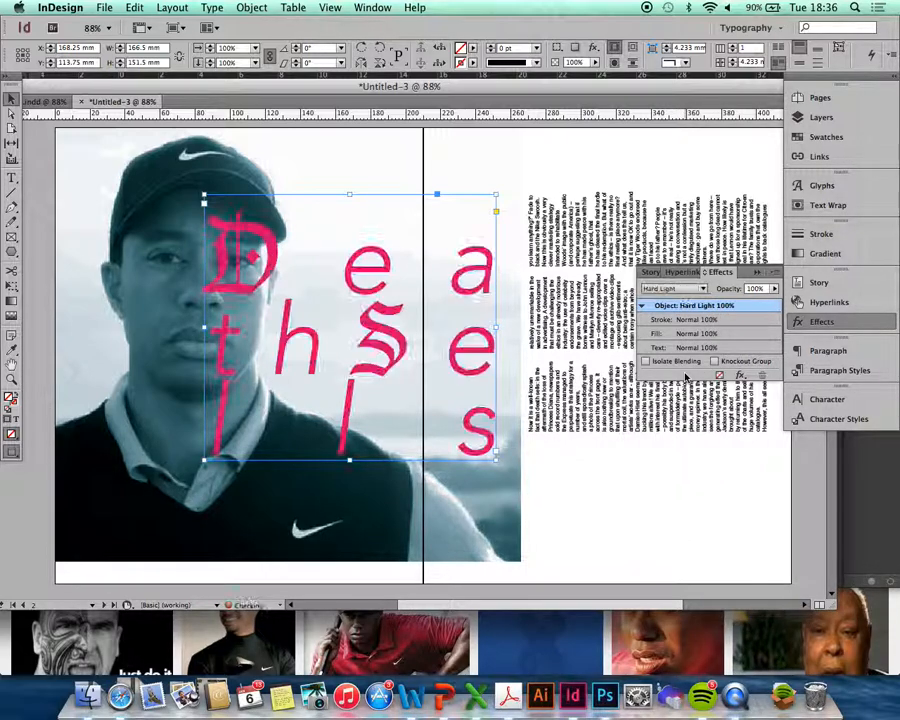
{"action": "left_click", "coordinate": [680, 290]}
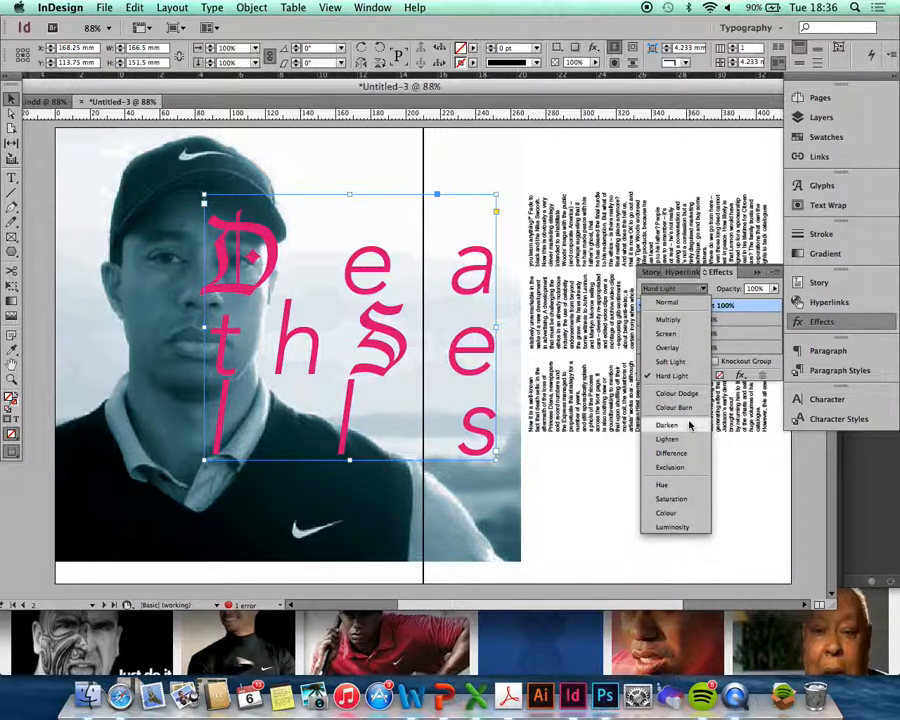
{"action": "left_click", "coordinate": [690, 424]}
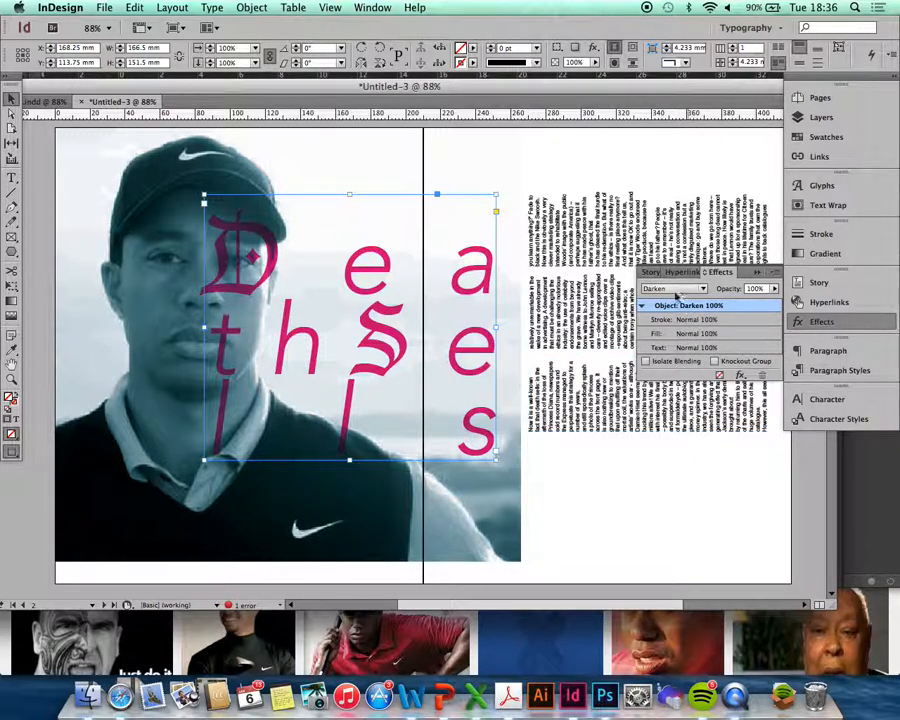
{"action": "left_click", "coordinate": [677, 291]}
{"action": "left_click", "coordinate": [676, 318]}
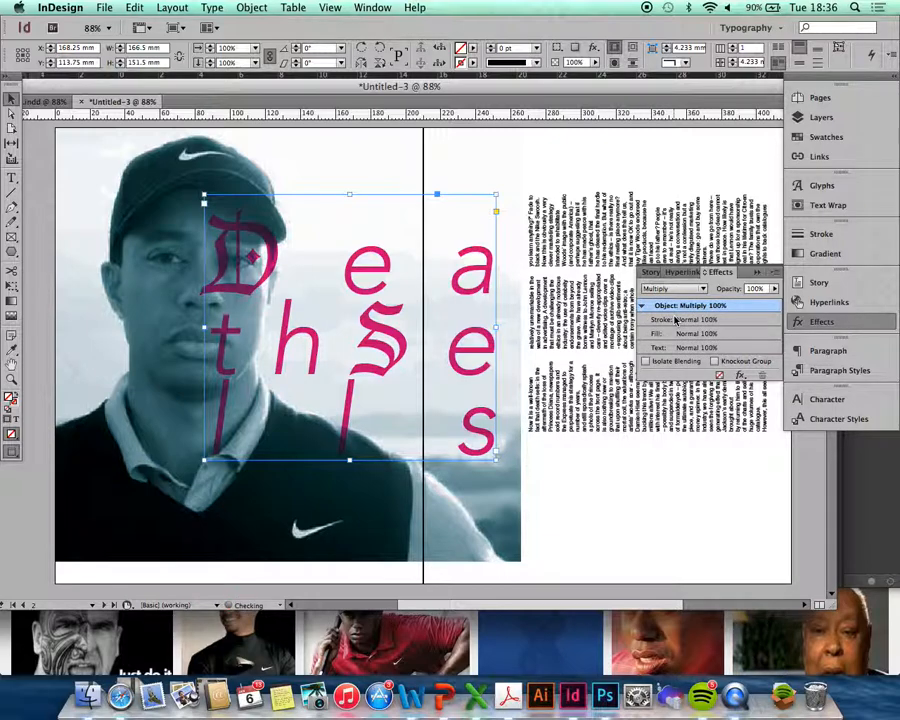
{"action": "left_click", "coordinate": [566, 513]}
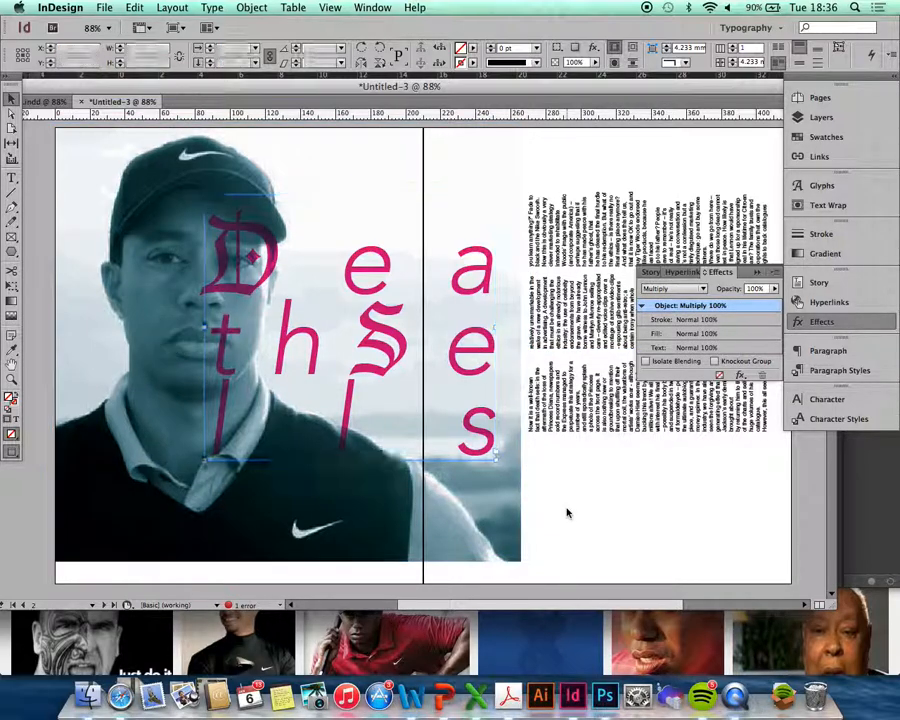
- Colour all the article text with the C=100 M=0 Y=0 K=0 cyan swatch and zoom in
{"action": "left_click", "coordinate": [12, 179]}
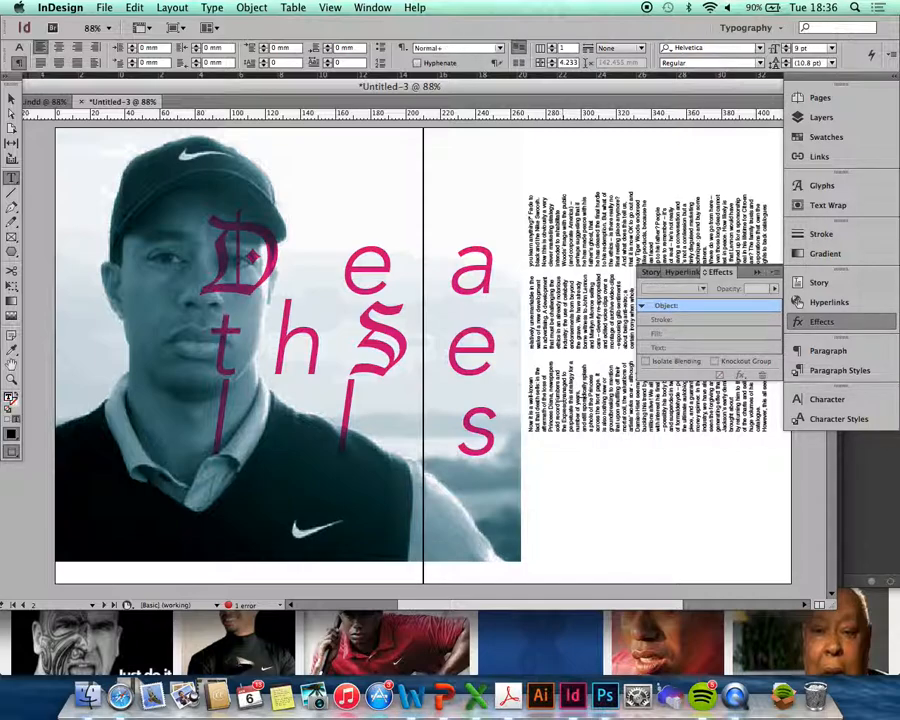
{"action": "key", "text": "super+a"}
{"action": "left_click", "coordinate": [826, 137]}
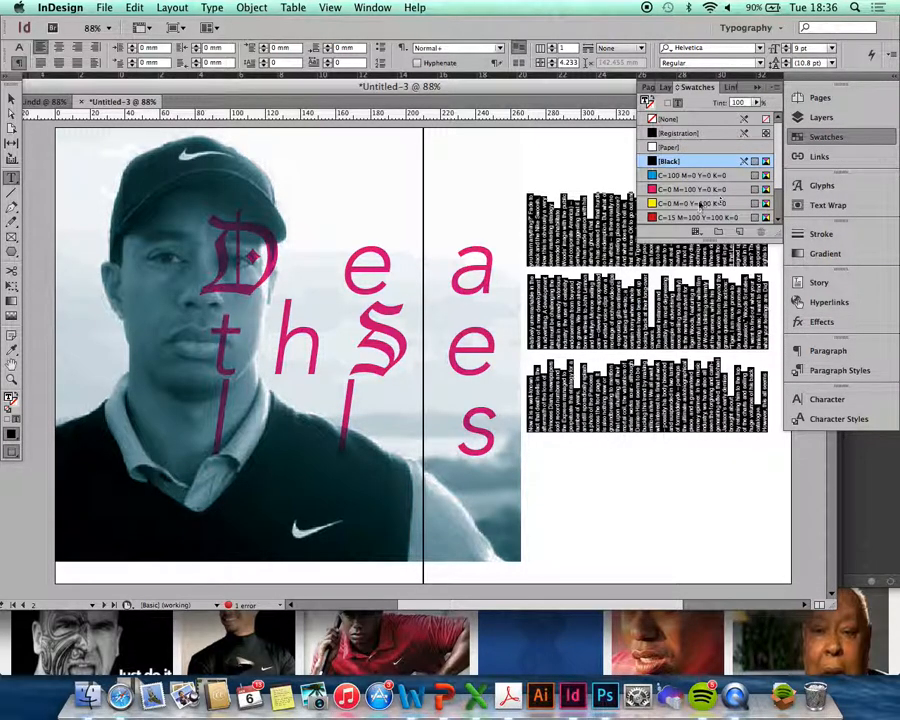
{"action": "left_click", "coordinate": [675, 176]}
{"action": "left_click", "coordinate": [614, 369]}
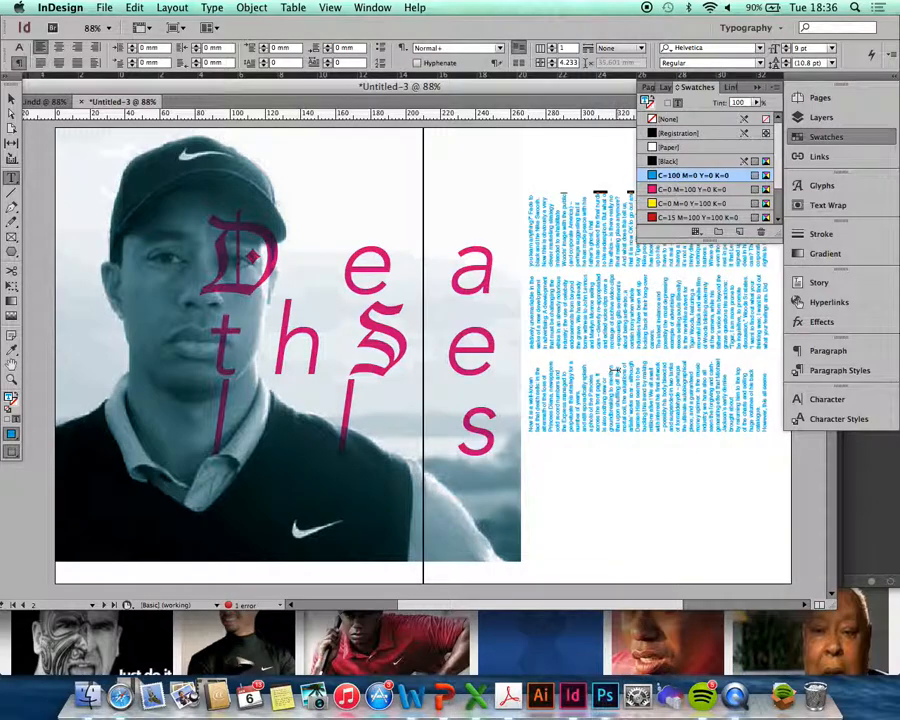
{"action": "key", "text": "super+equal"}
{"action": "key", "text": "super+equal"}
{"action": "key", "text": "super+equal"}
{"action": "key", "text": "super+equal"}
{"action": "key", "text": "super+equal"}
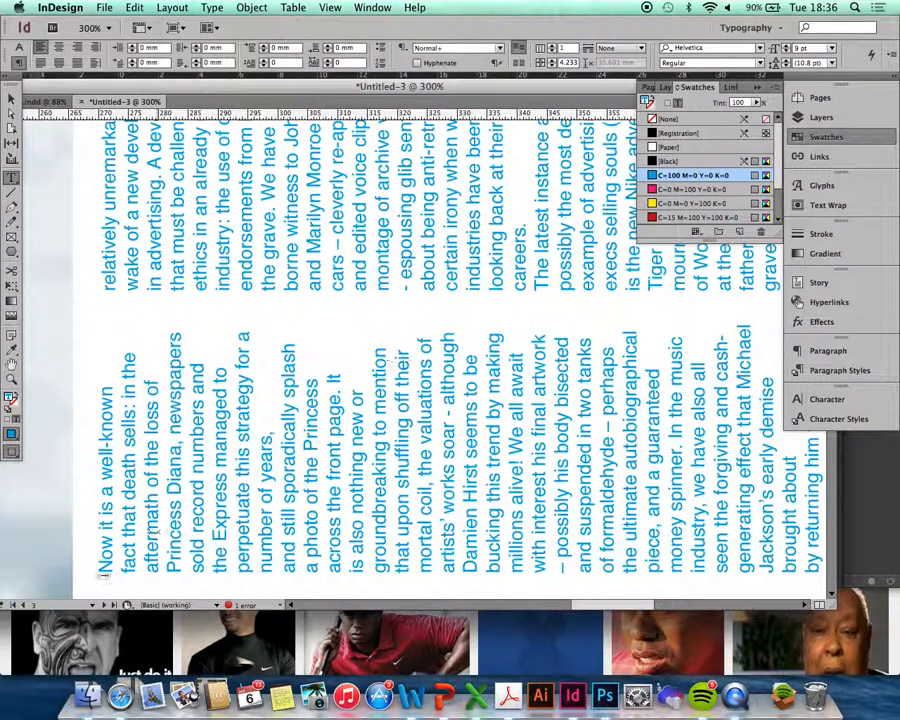
- Make the article's opening N a three-line drop cap
{"action": "left_click_drag", "start_coordinate": [105, 573], "coordinate": [106, 568]}
{"action": "left_click", "coordinate": [264, 59]}
{"action": "left_click", "coordinate": [265, 61]}
{"action": "left_click", "coordinate": [265, 61]}
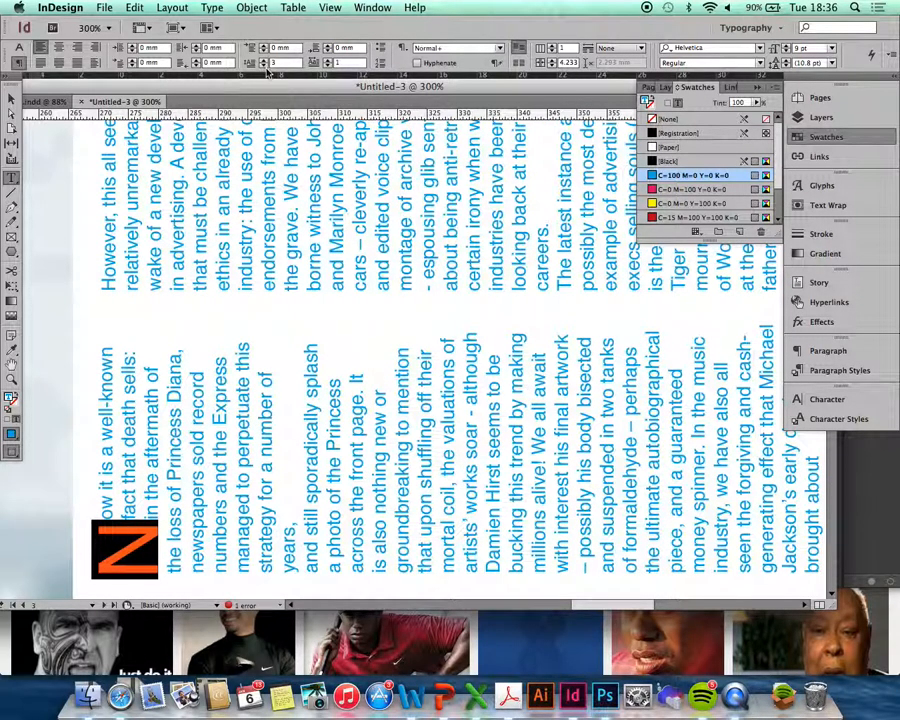
- Set the drop cap to Lucida Blackletter in magenta, then fit the spread in view
{"action": "left_click", "coordinate": [17, 49]}
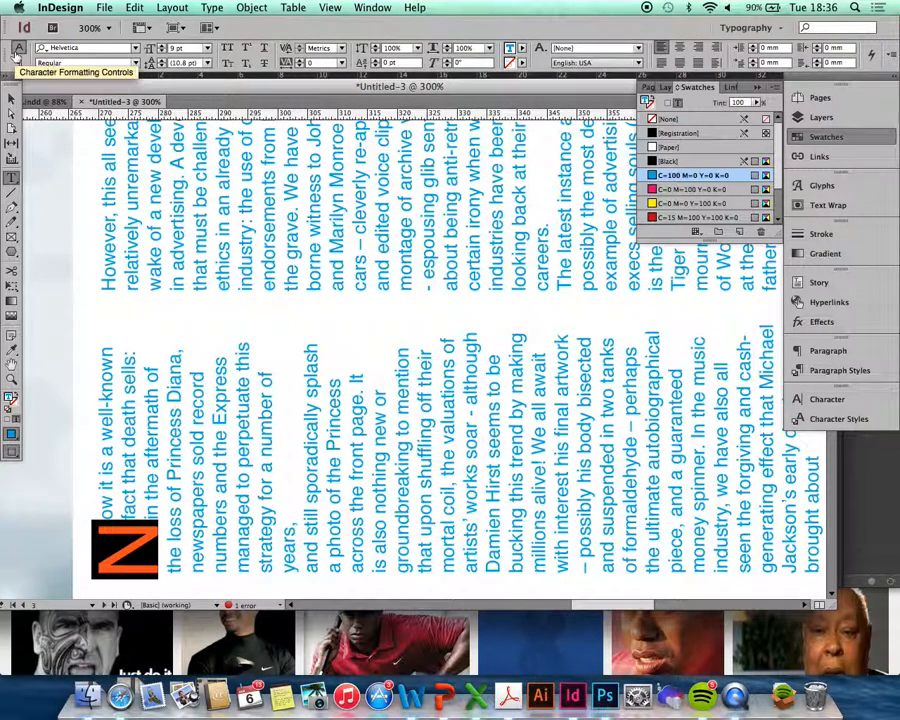
{"action": "left_click", "coordinate": [135, 48]}
{"action": "scroll", "coordinate": [166, 300], "scroll_direction": "down", "scroll_amount": 5}
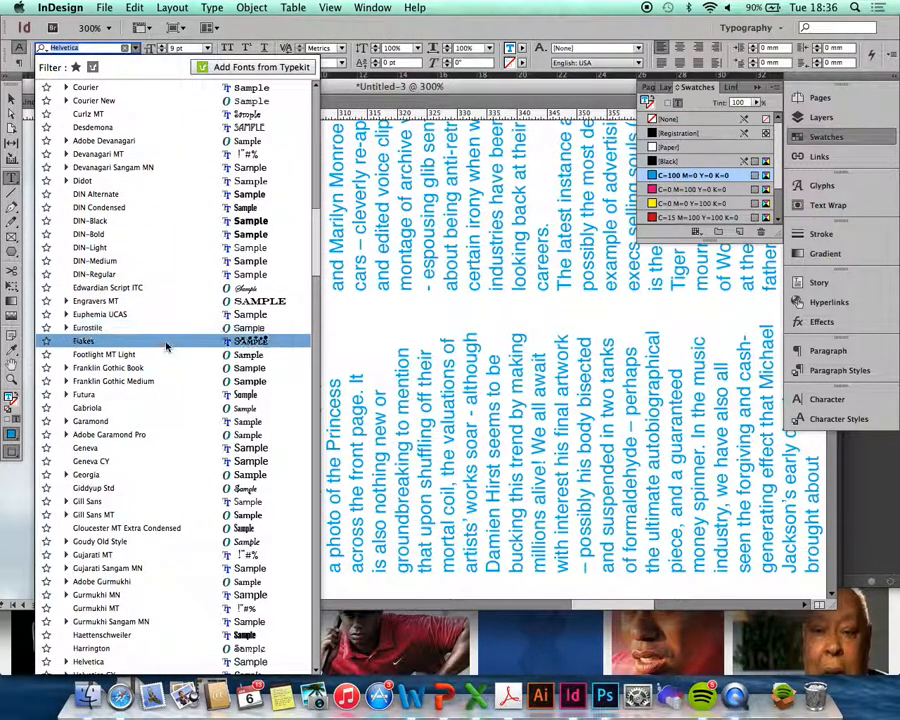
{"action": "type", "text": "luc"}
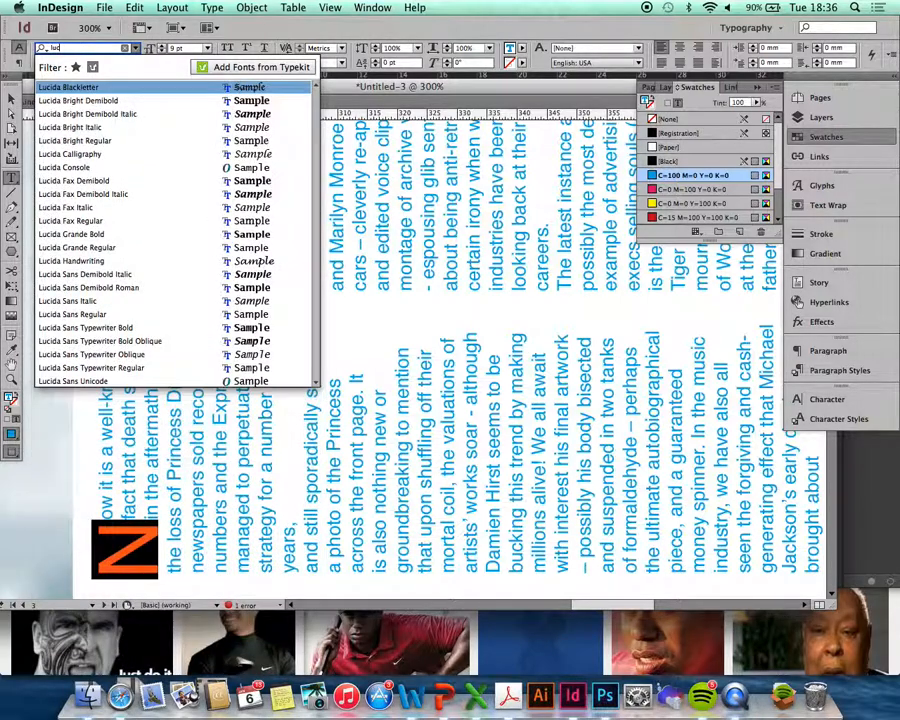
{"action": "left_click", "coordinate": [110, 88]}
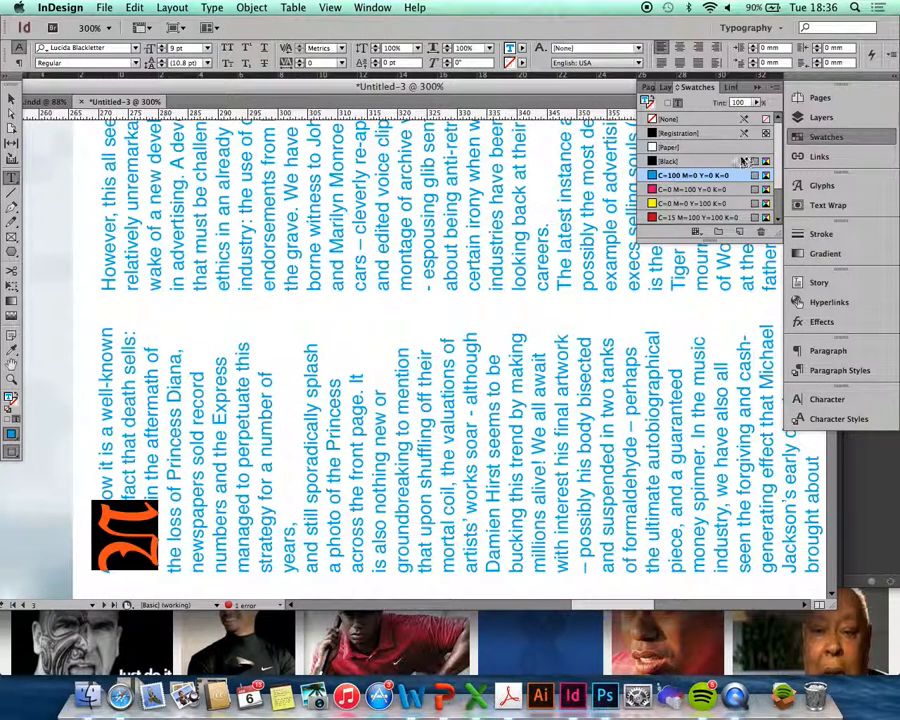
{"action": "left_click", "coordinate": [686, 189]}
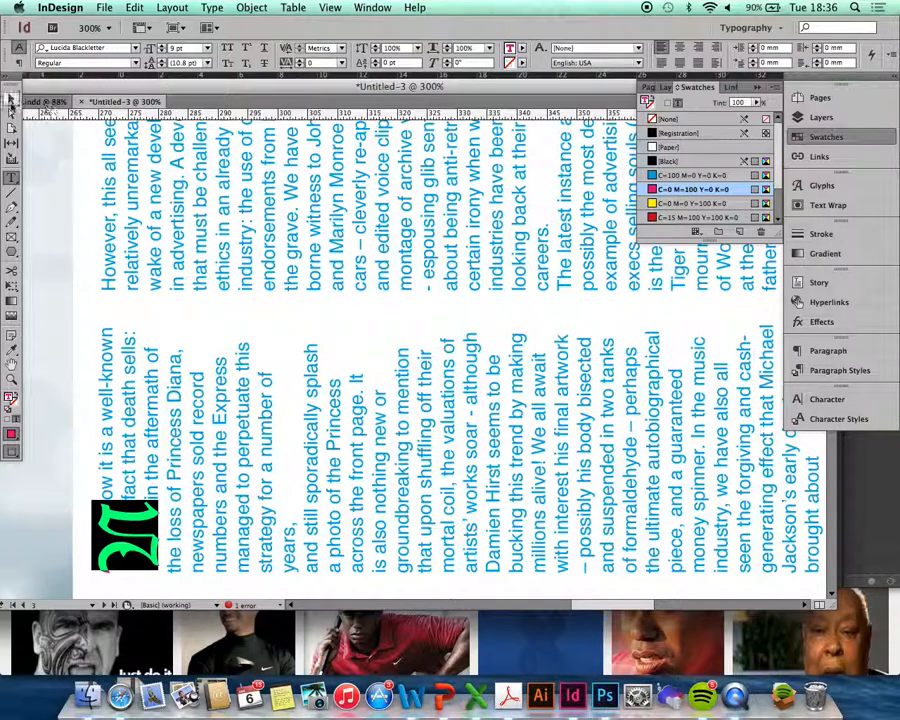
{"action": "left_click", "coordinate": [10, 97]}
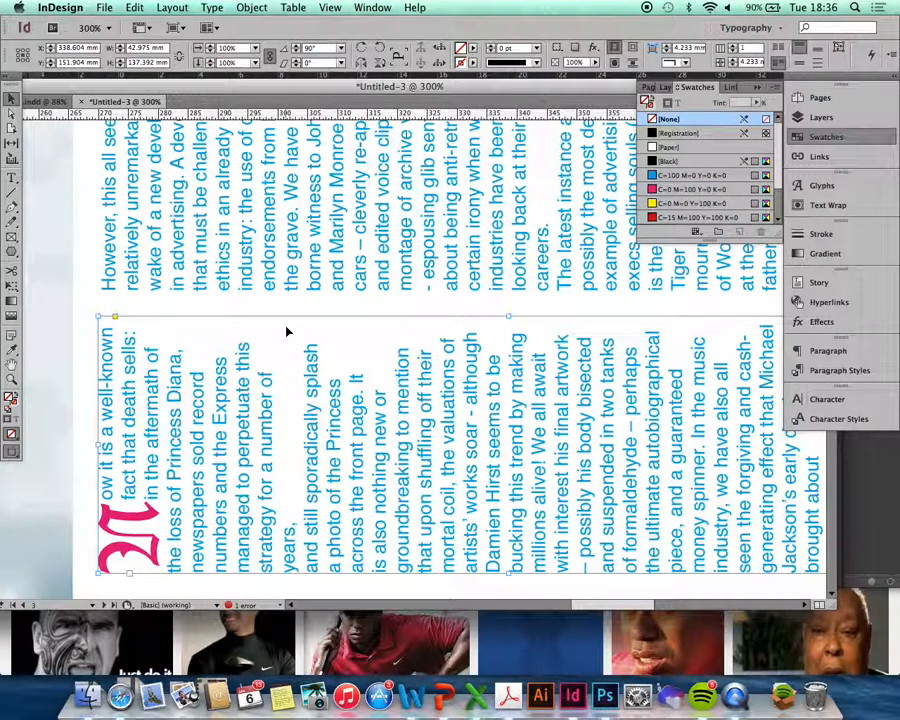
{"action": "key", "text": "super+0"}
{"action": "left_click", "coordinate": [634, 485]}
{"action": "scroll", "coordinate": [634, 485], "scroll_direction": "left", "scroll_amount": 5}
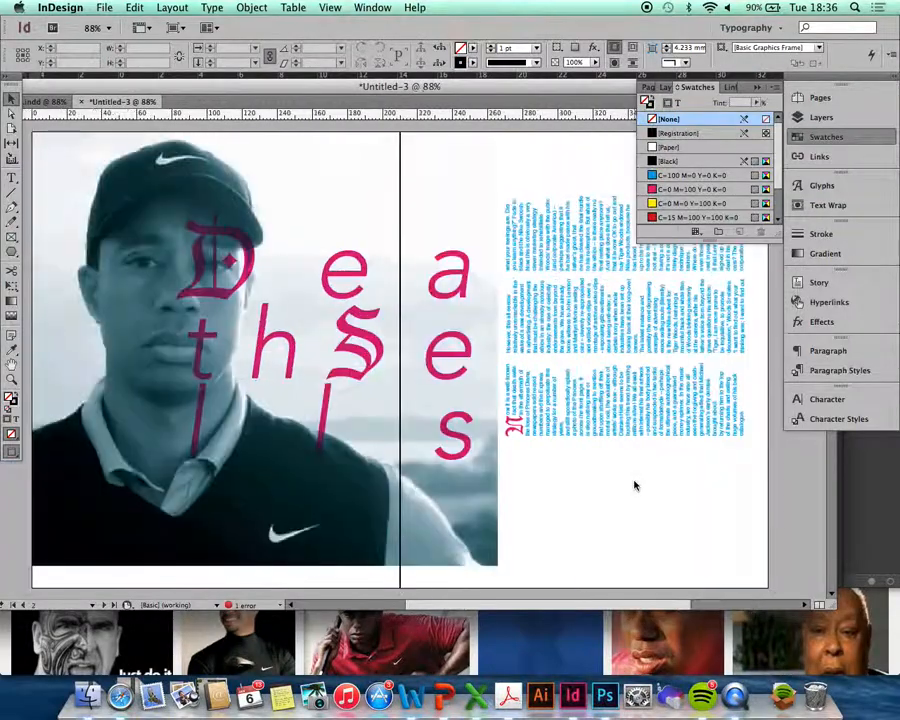
{"action": "key", "text": "w"}
{"action": "key", "text": "w"}
{"action": "key", "text": "w"}
{"action": "key", "text": "w"}
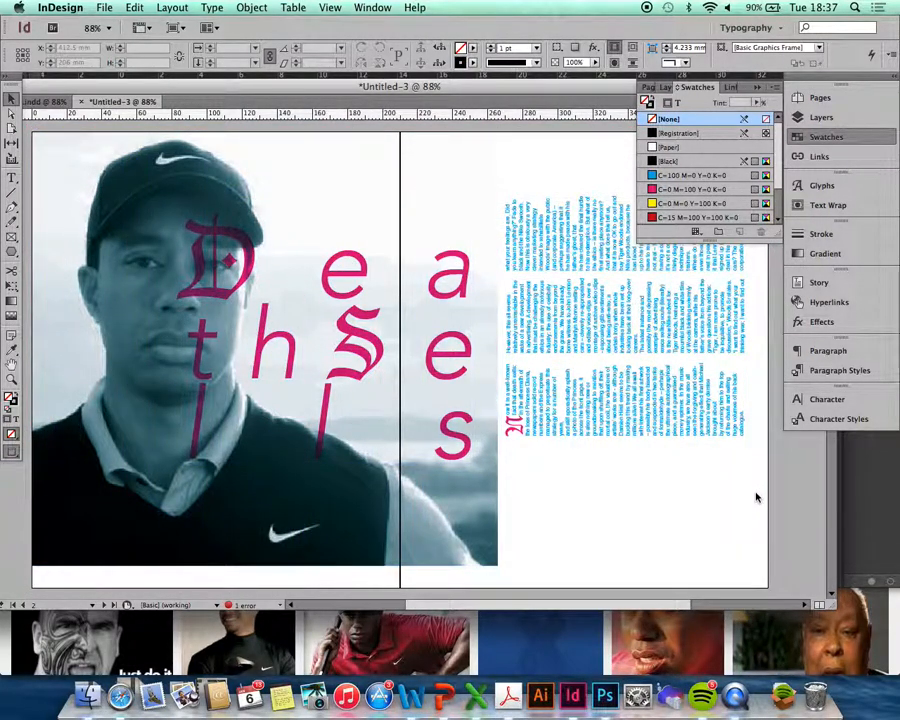
{"action": "left_click", "coordinate": [36, 102]}
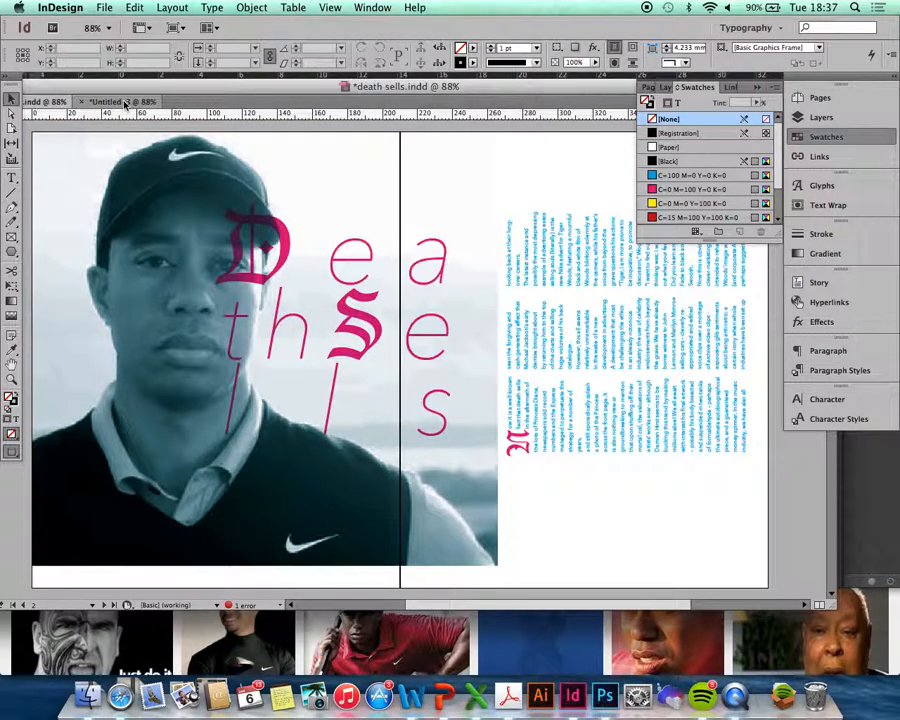
{"action": "left_click", "coordinate": [125, 103]}
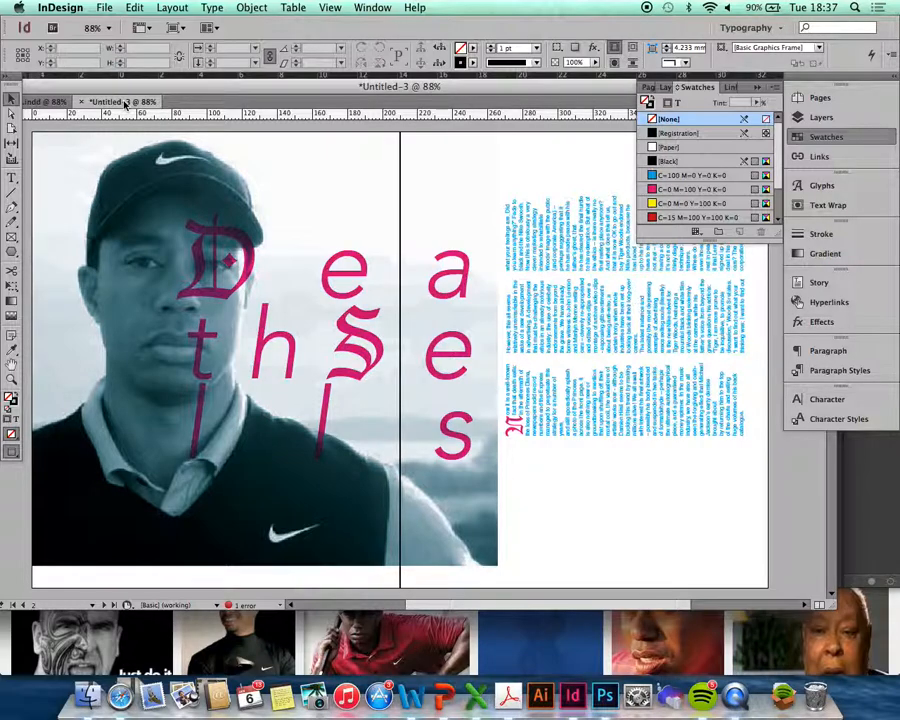
{"action": "left_click", "coordinate": [36, 102]}
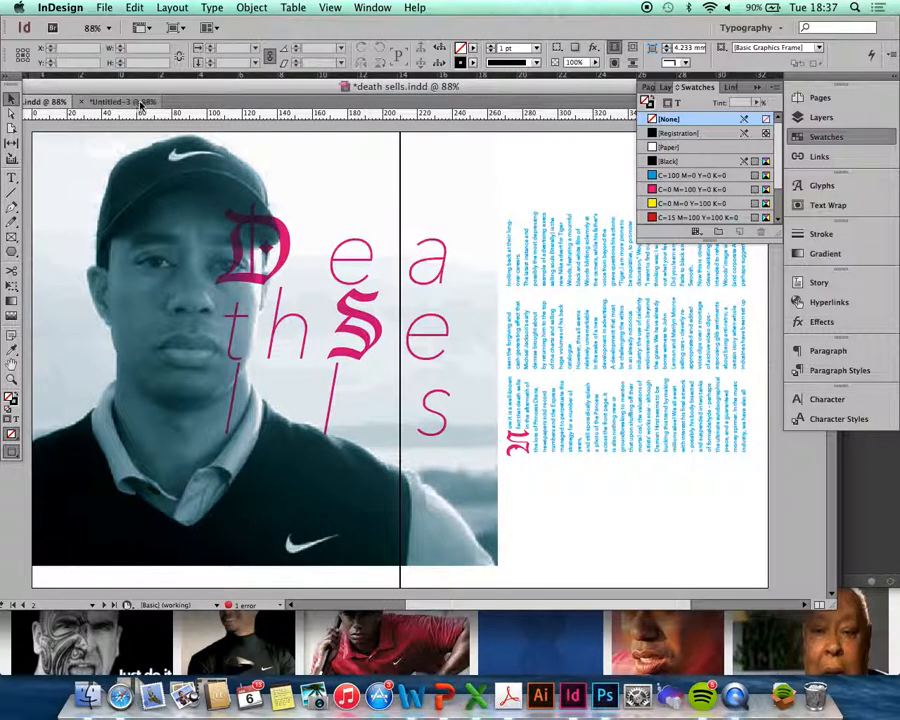
{"action": "left_click", "coordinate": [135, 103]}
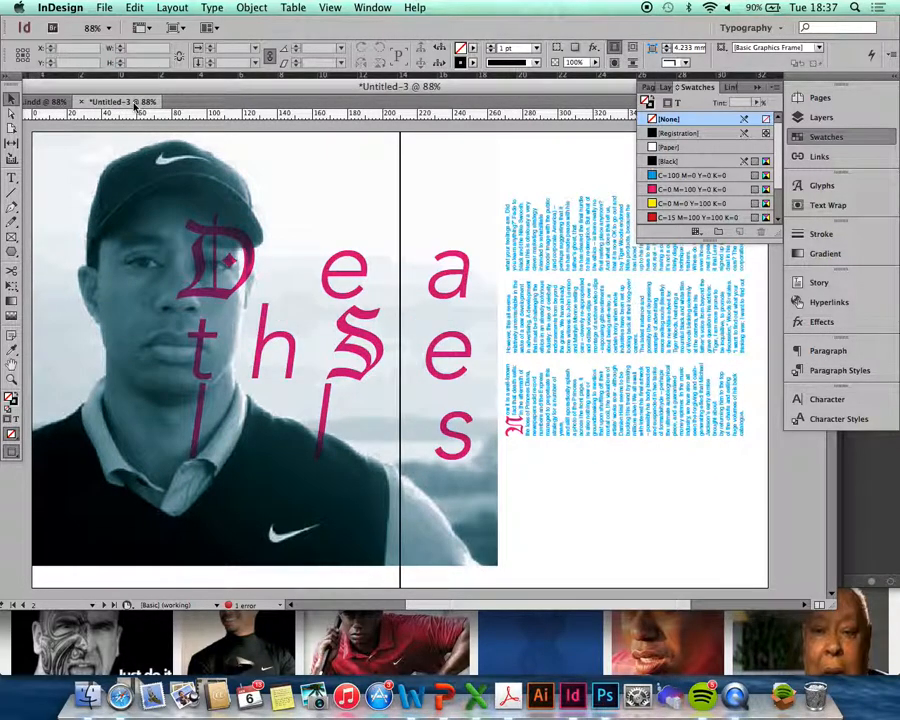